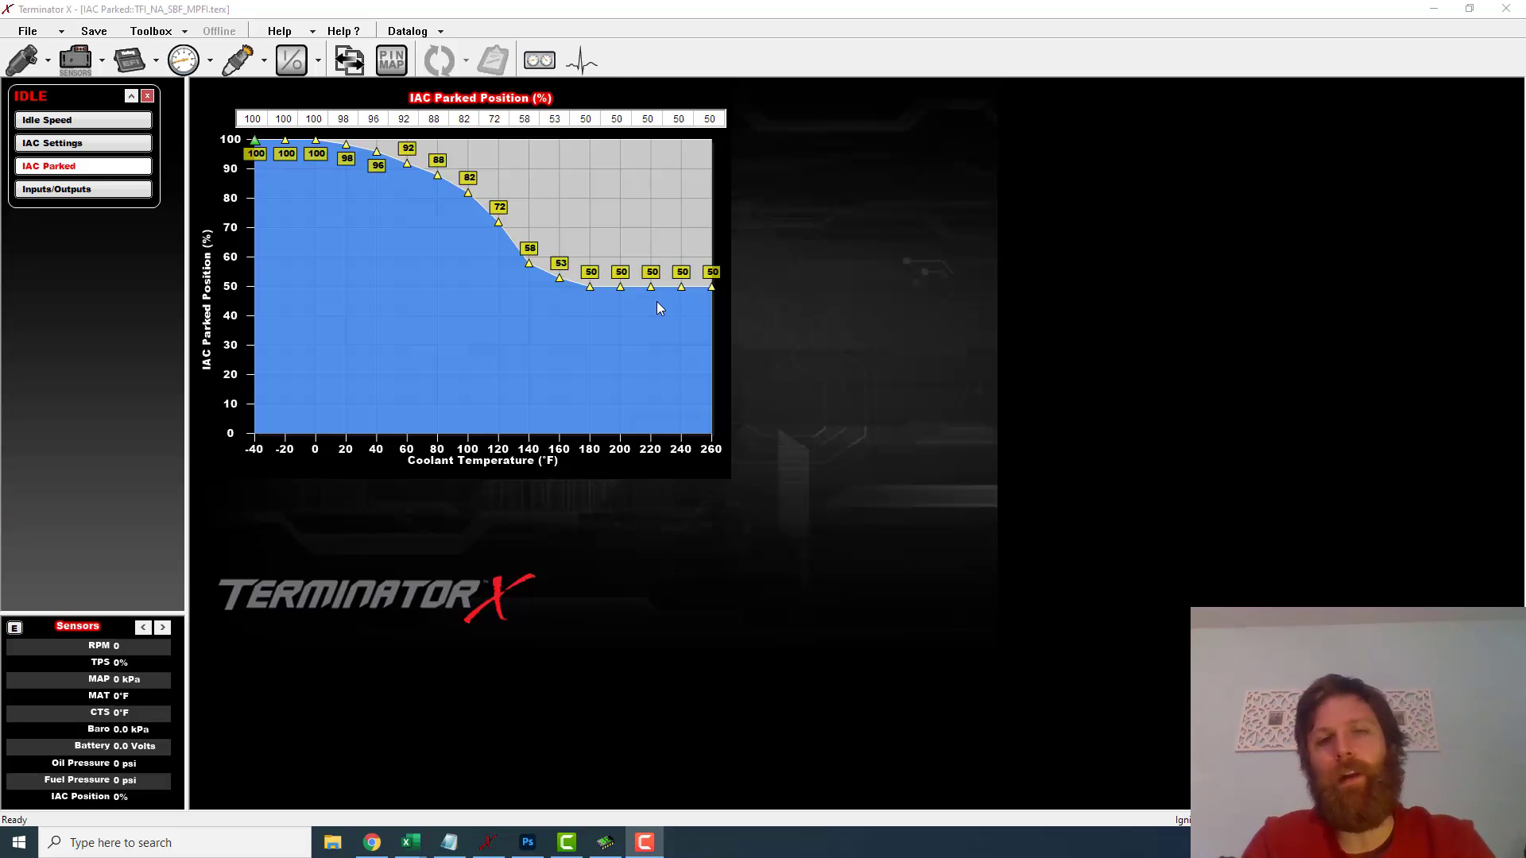
- In Binary Editor, display the stock Idle - ISC Crank Duty Cycle table: 0.99 through 160°F, 0.60 at 180°F
{"action": "key", "text": "alt+Tab"}
{"action": "key", "text": "alt+Tab"}
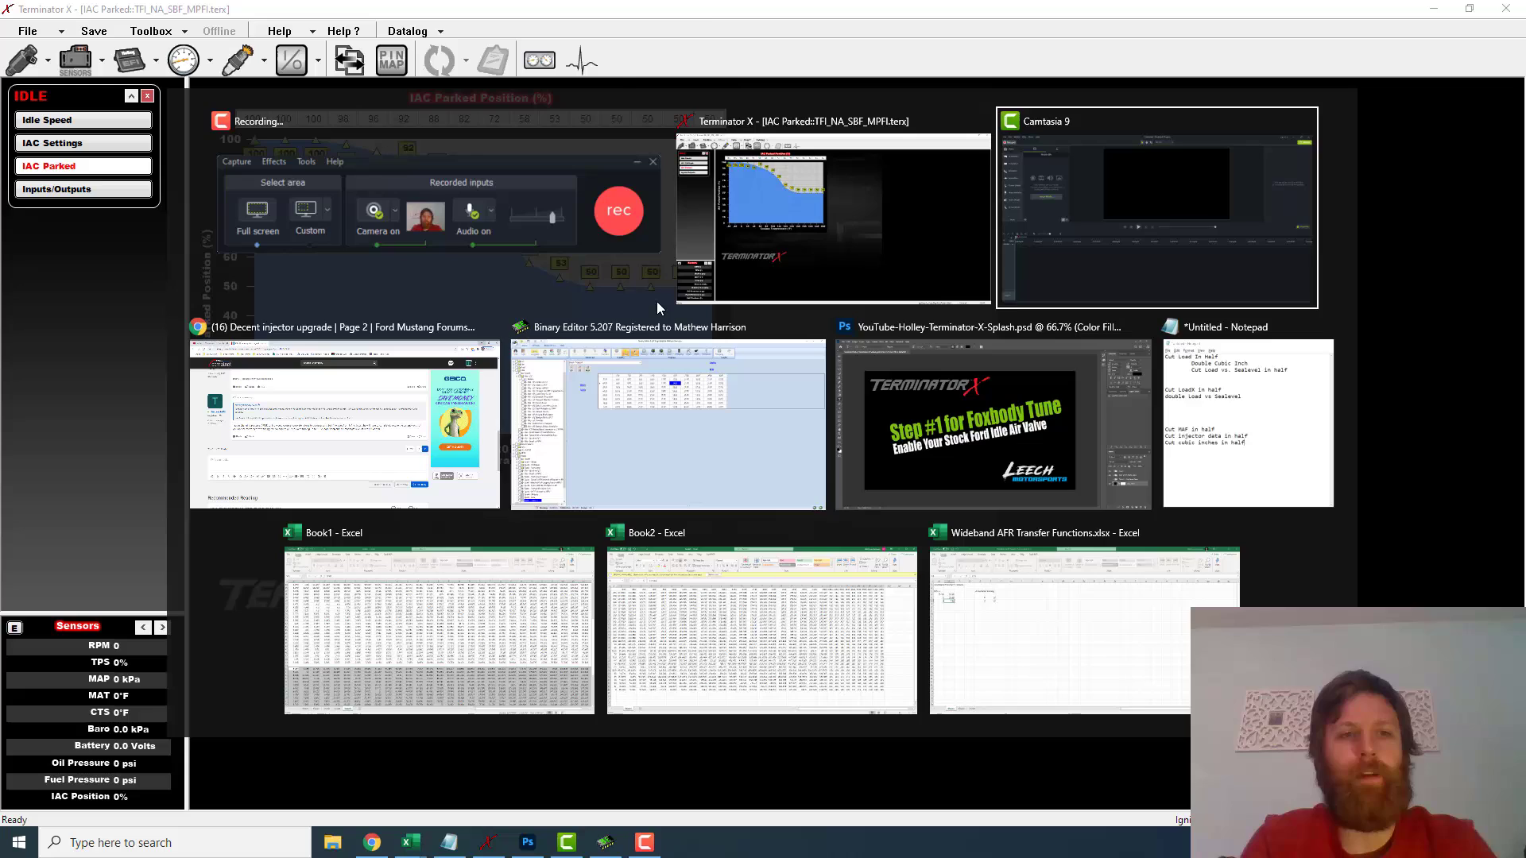
{"action": "key", "text": "alt+Tab"}
{"action": "key", "text": "alt+Tab"}
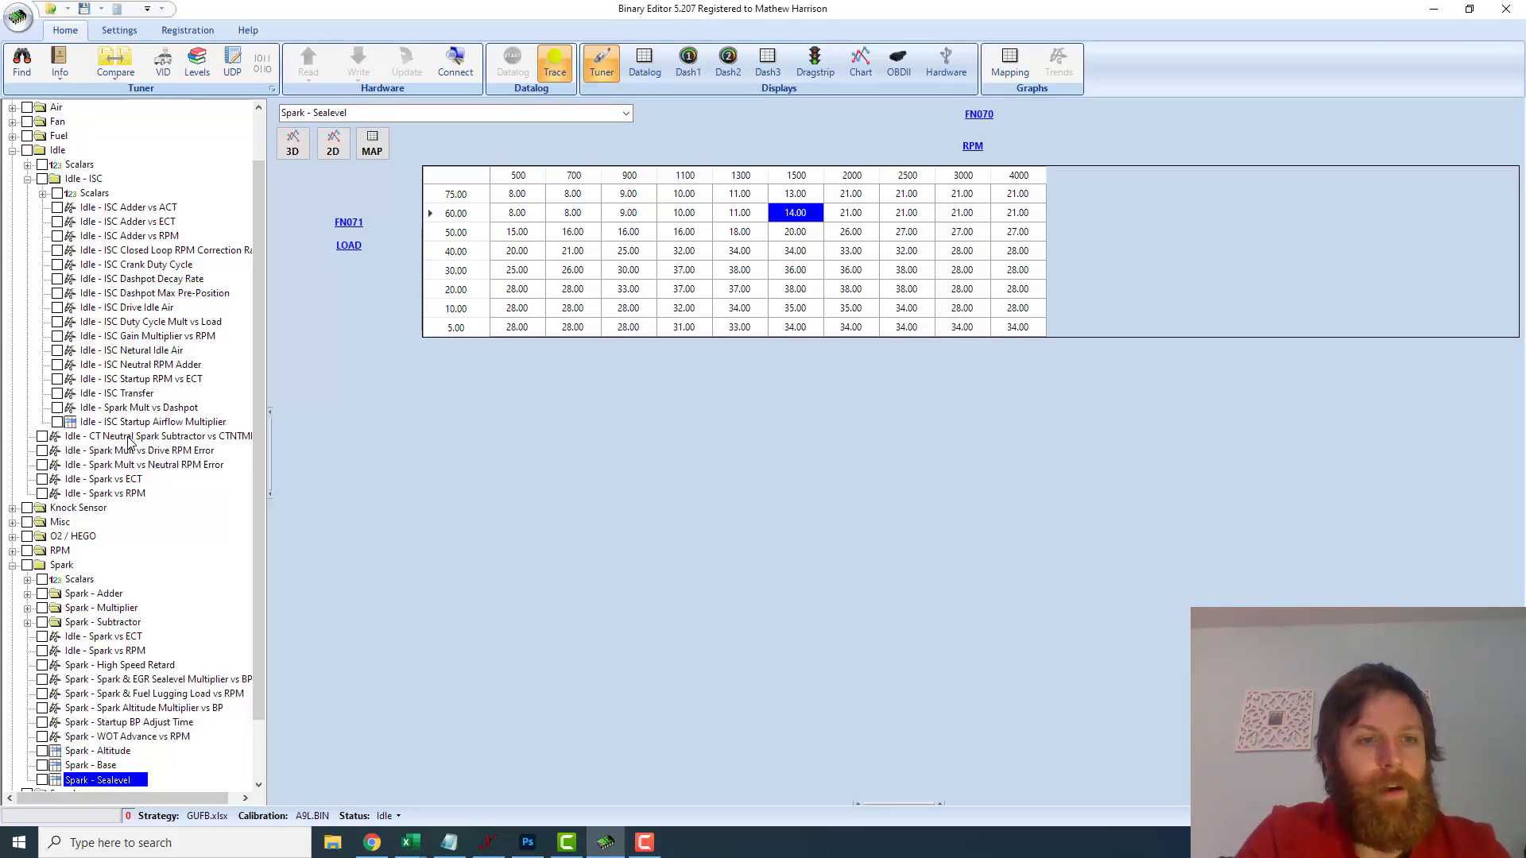
{"action": "left_click", "coordinate": [138, 268]}
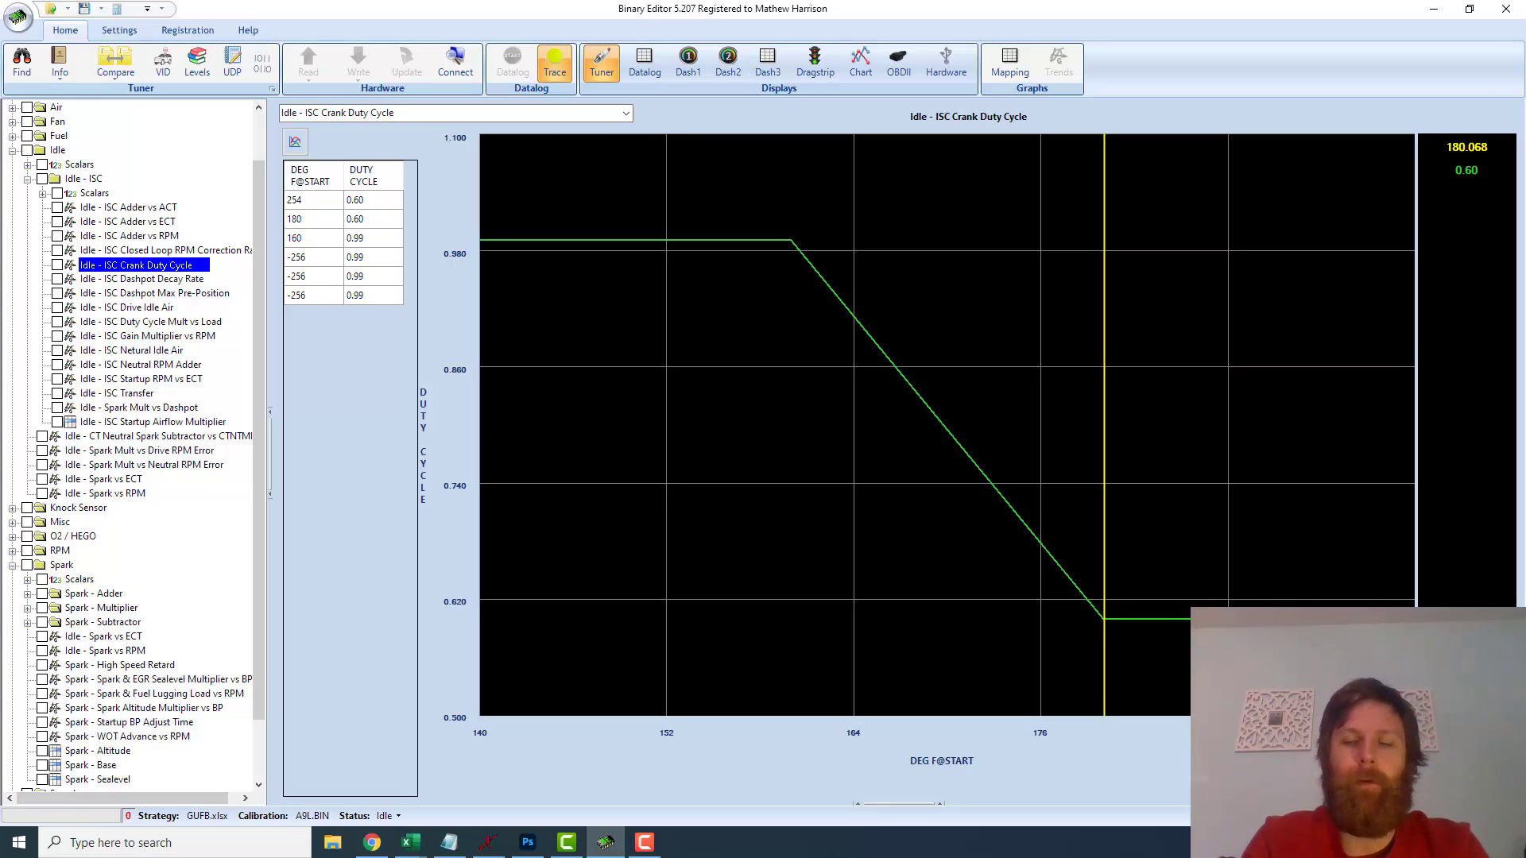
- Back in Terminator X, fill the IAC Parked Position cells from -40°F to 160°F with 100
{"action": "key", "text": "alt+Tab"}
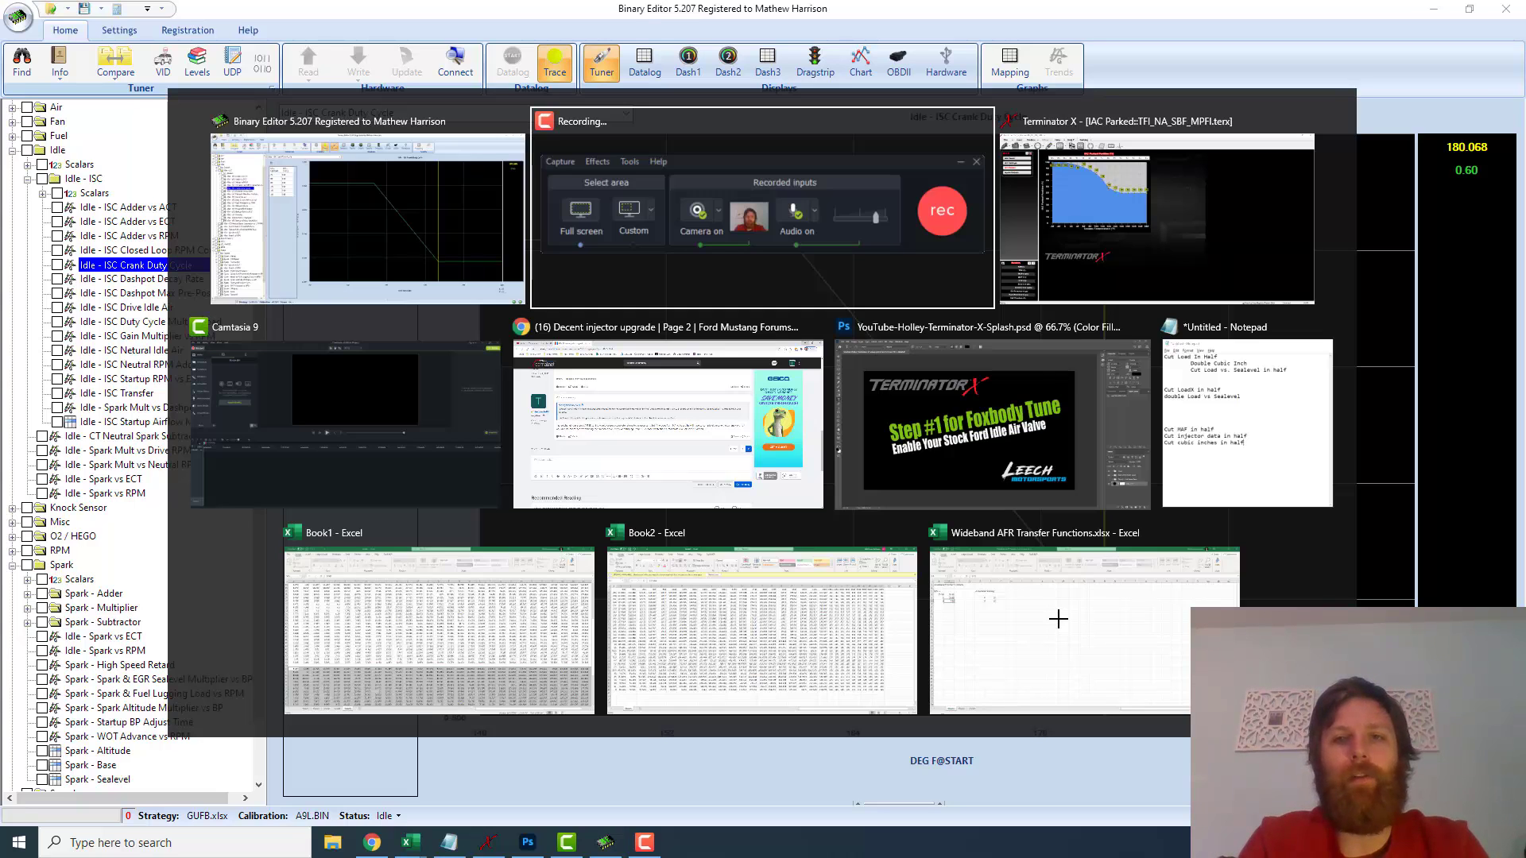
{"action": "key", "text": "alt+Tab"}
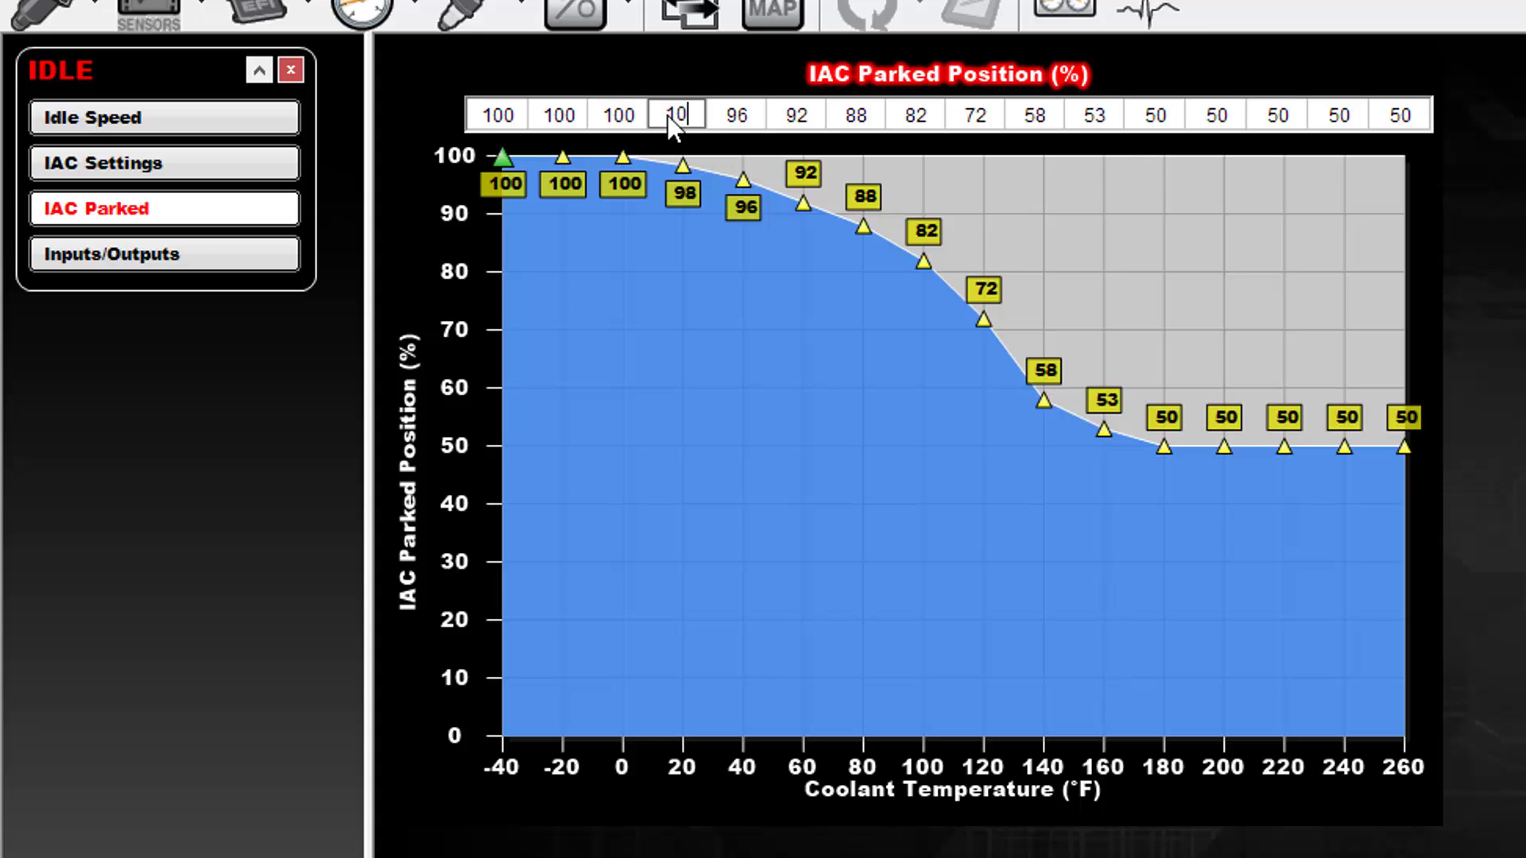
{"action": "type", "text": "100"}
{"action": "key", "text": "Tab"}
{"action": "type", "text": "100"}
{"action": "key", "text": "Tab"}
{"action": "type", "text": "100"}
{"action": "key", "text": "Tab"}
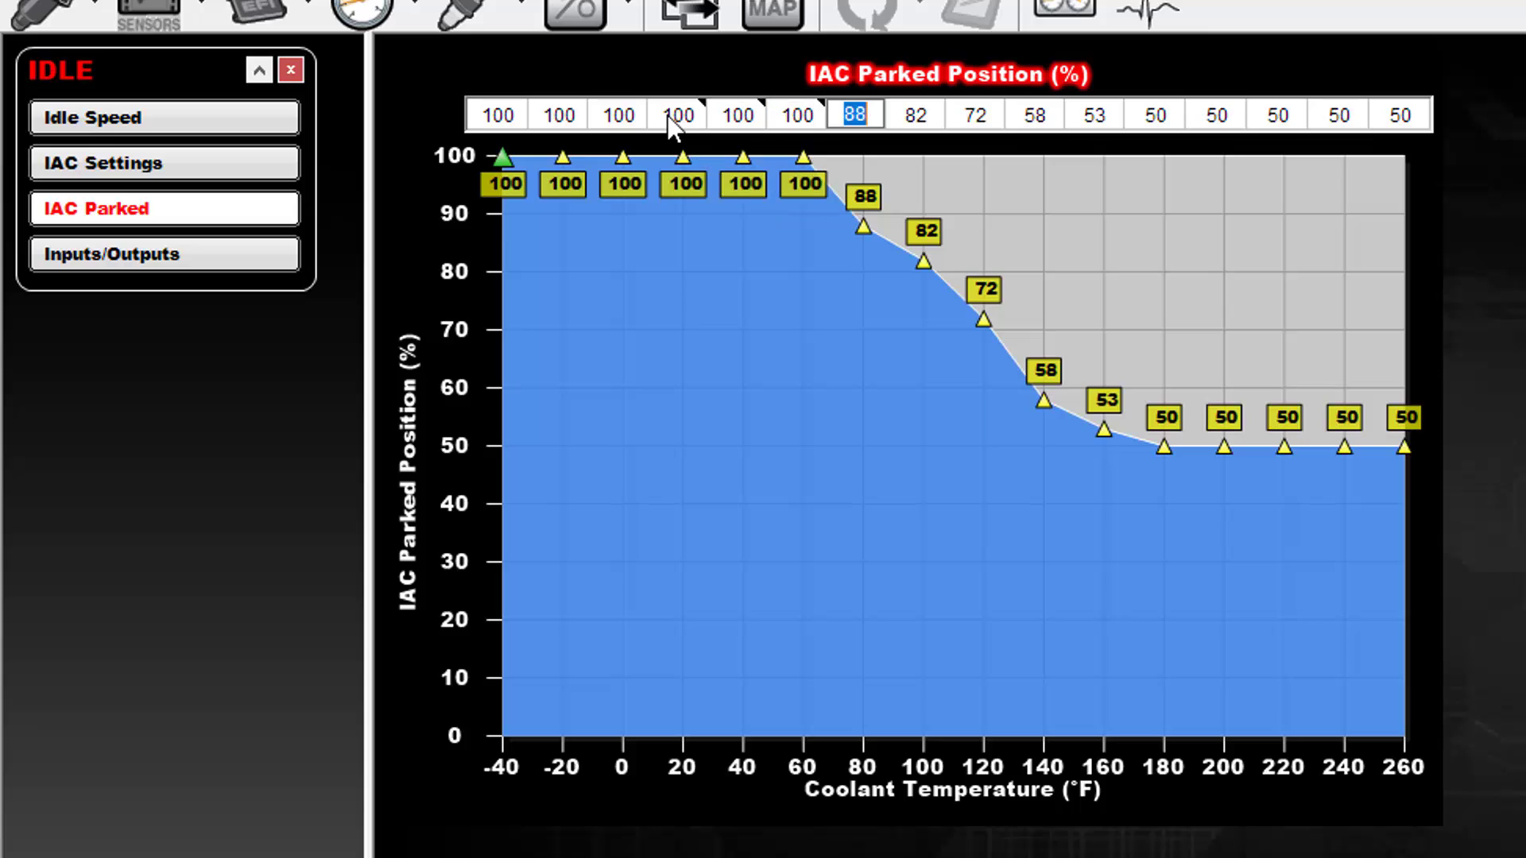
{"action": "type", "text": "100"}
{"action": "key", "text": "Tab"}
{"action": "type", "text": "100"}
{"action": "key", "text": "Tab"}
{"action": "type", "text": "100"}
{"action": "key", "text": "Tab"}
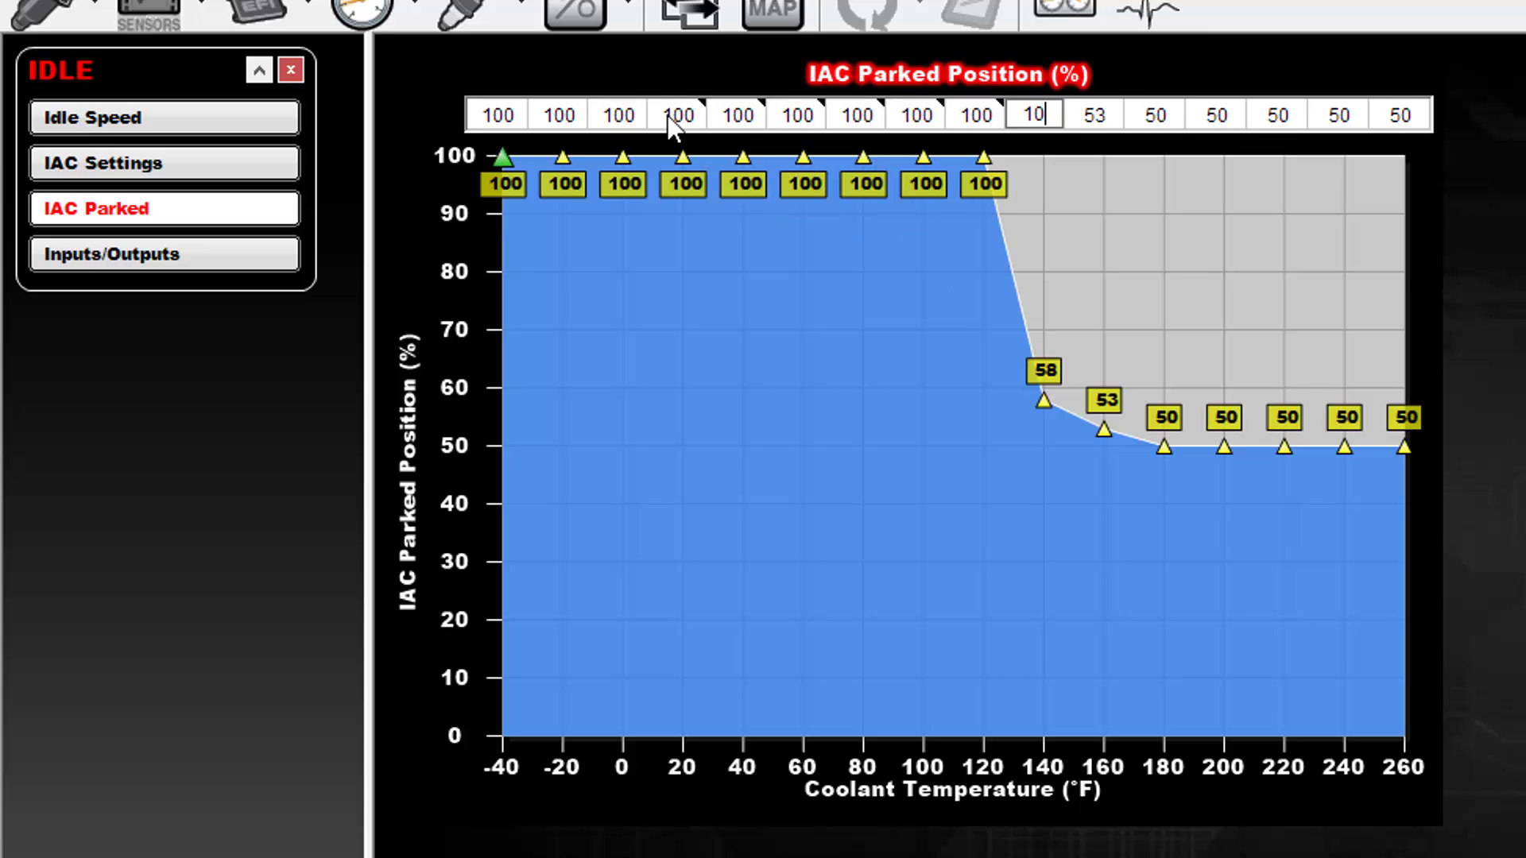
{"action": "type", "text": "100"}
{"action": "key", "text": "Tab"}
{"action": "type", "text": "100"}
{"action": "key", "text": "Tab"}
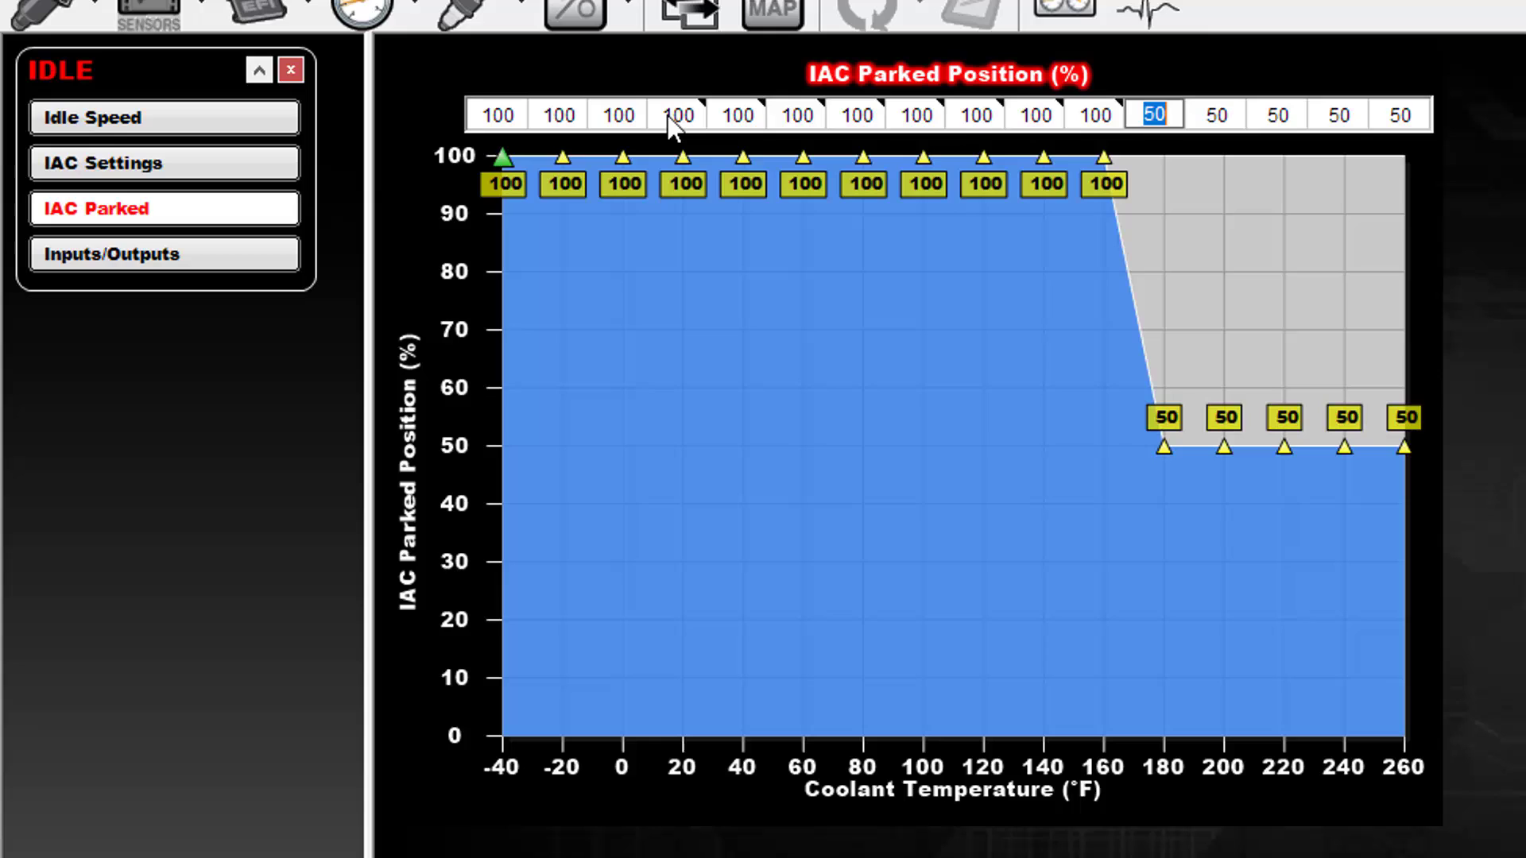
- Enter 60 in the IAC Parked Position cells from 180°F through 260°F
{"action": "type", "text": "60"}
{"action": "key", "text": "Return"}
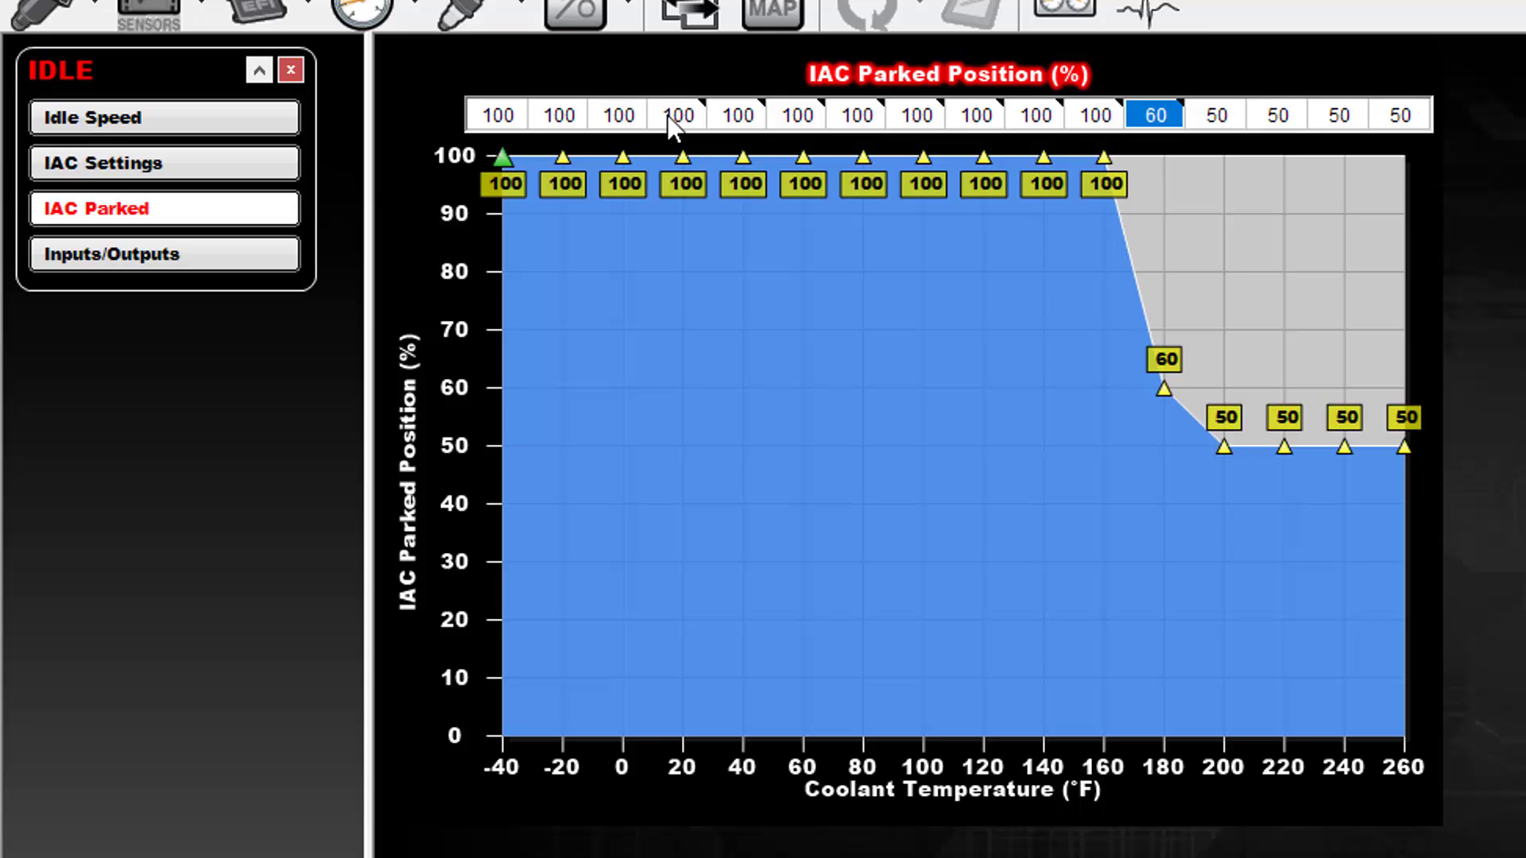
{"action": "key", "text": "Tab"}
{"action": "type", "text": "60"}
{"action": "key", "text": "Tab"}
{"action": "type", "text": "60"}
{"action": "key", "text": "Tab"}
{"action": "type", "text": "60"}
{"action": "key", "text": "Tab"}
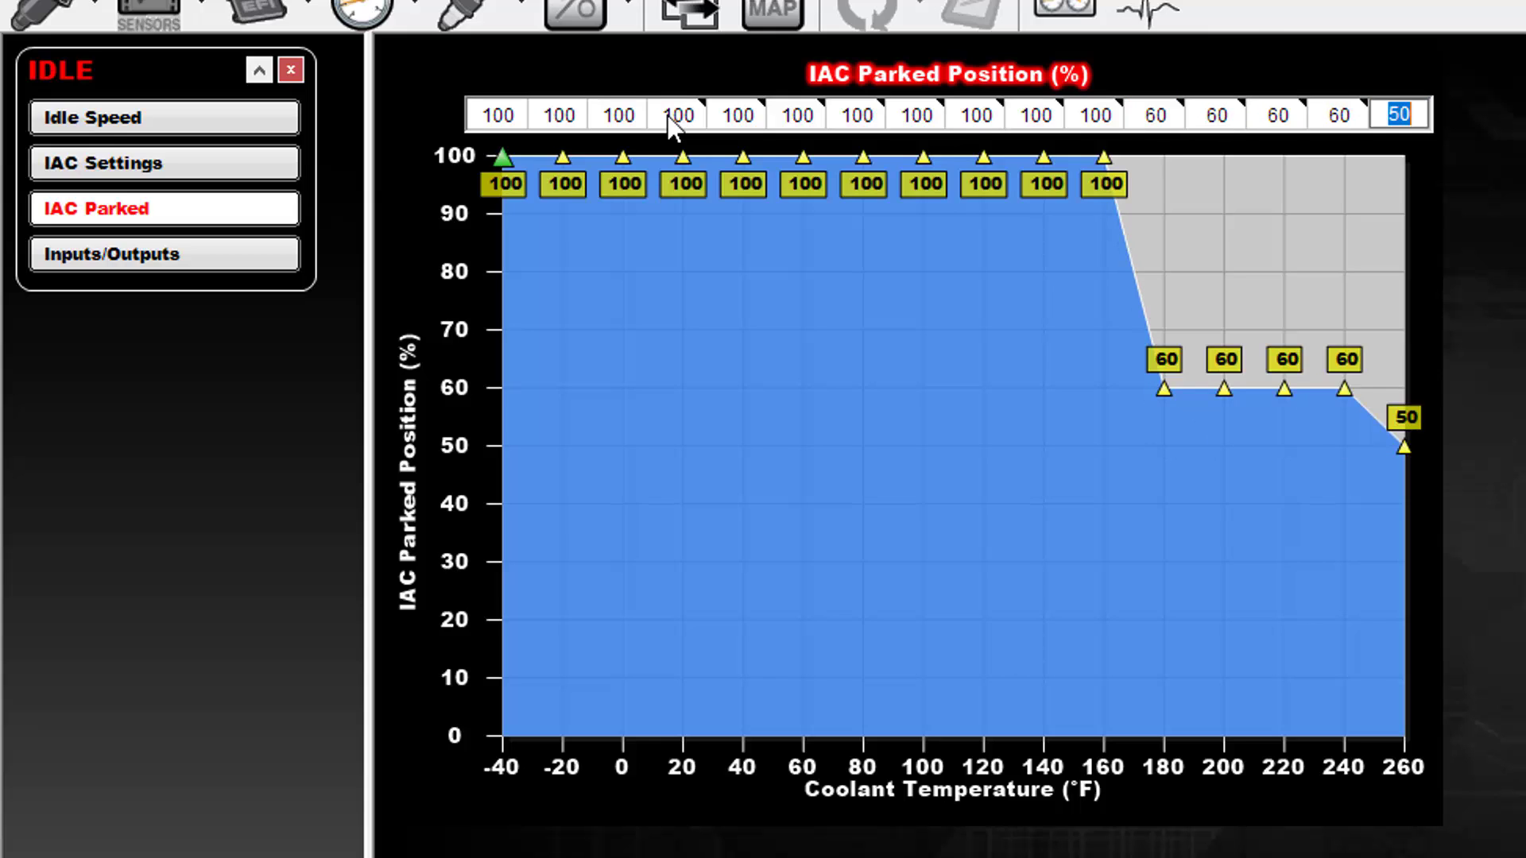
{"action": "type", "text": "60"}
{"action": "key", "text": "Return"}
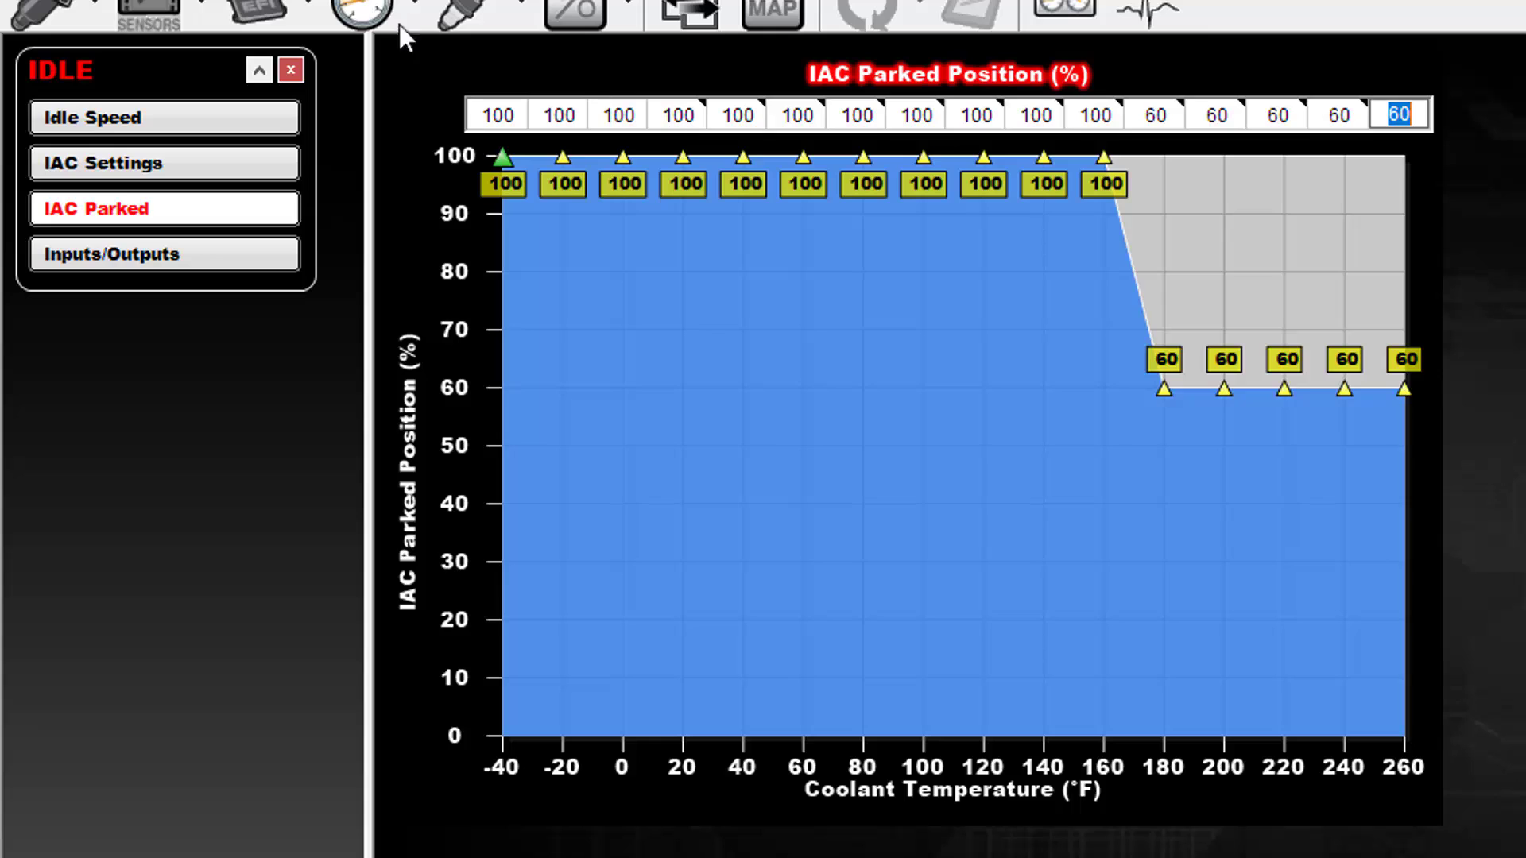
- Change the cold cells from -40°F through 160°F from 100 to 98
{"action": "left_click", "coordinate": [493, 117]}
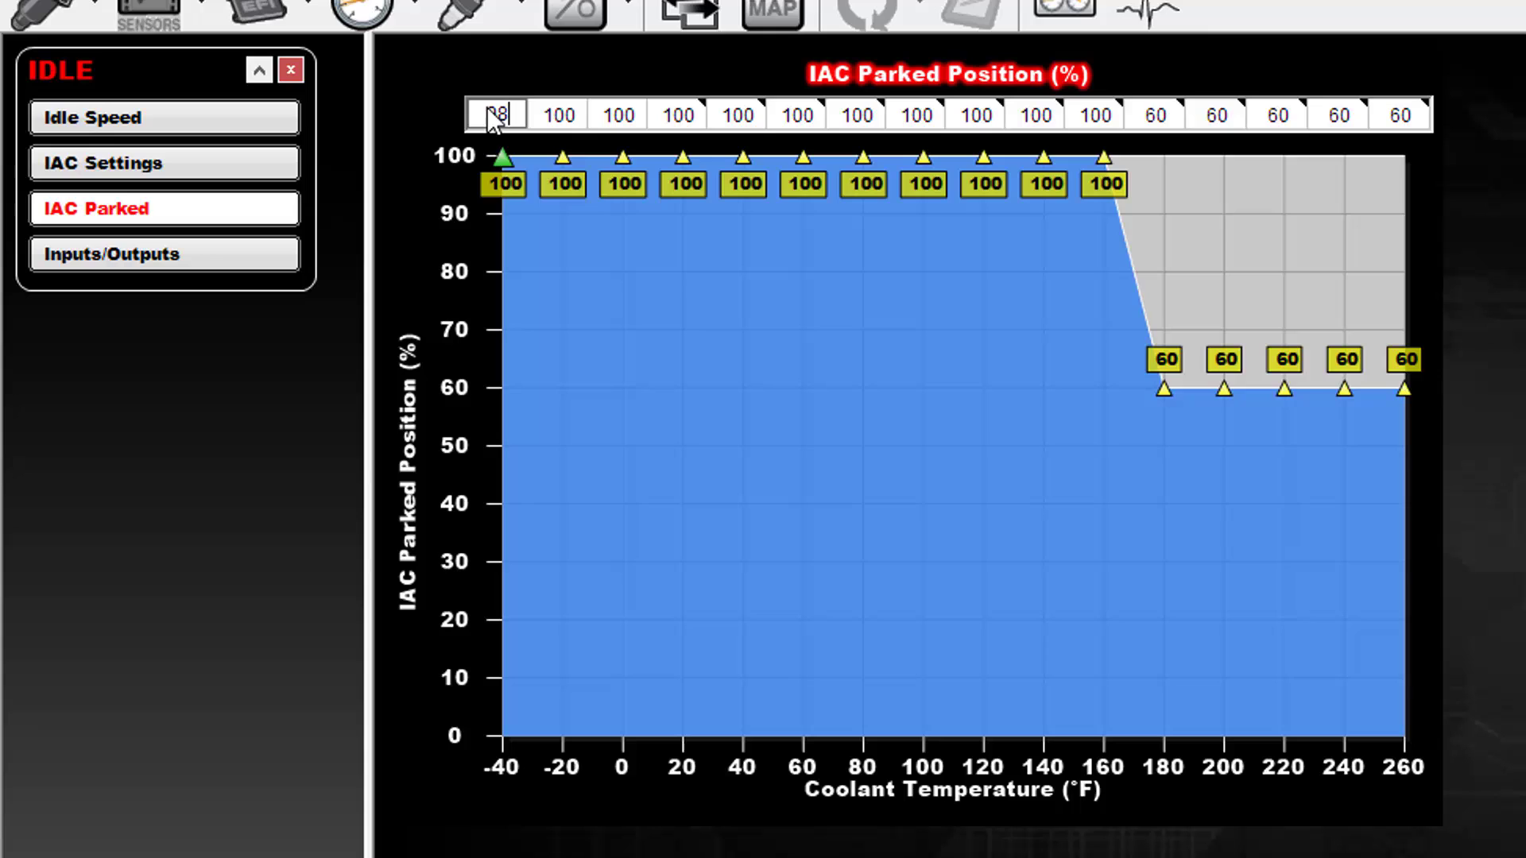
{"action": "key", "text": "Tab"}
{"action": "type", "text": "98"}
{"action": "key", "text": "Tab"}
{"action": "type", "text": "98\t98\t98"}
{"action": "key", "text": "Tab"}
{"action": "type", "text": "98"}
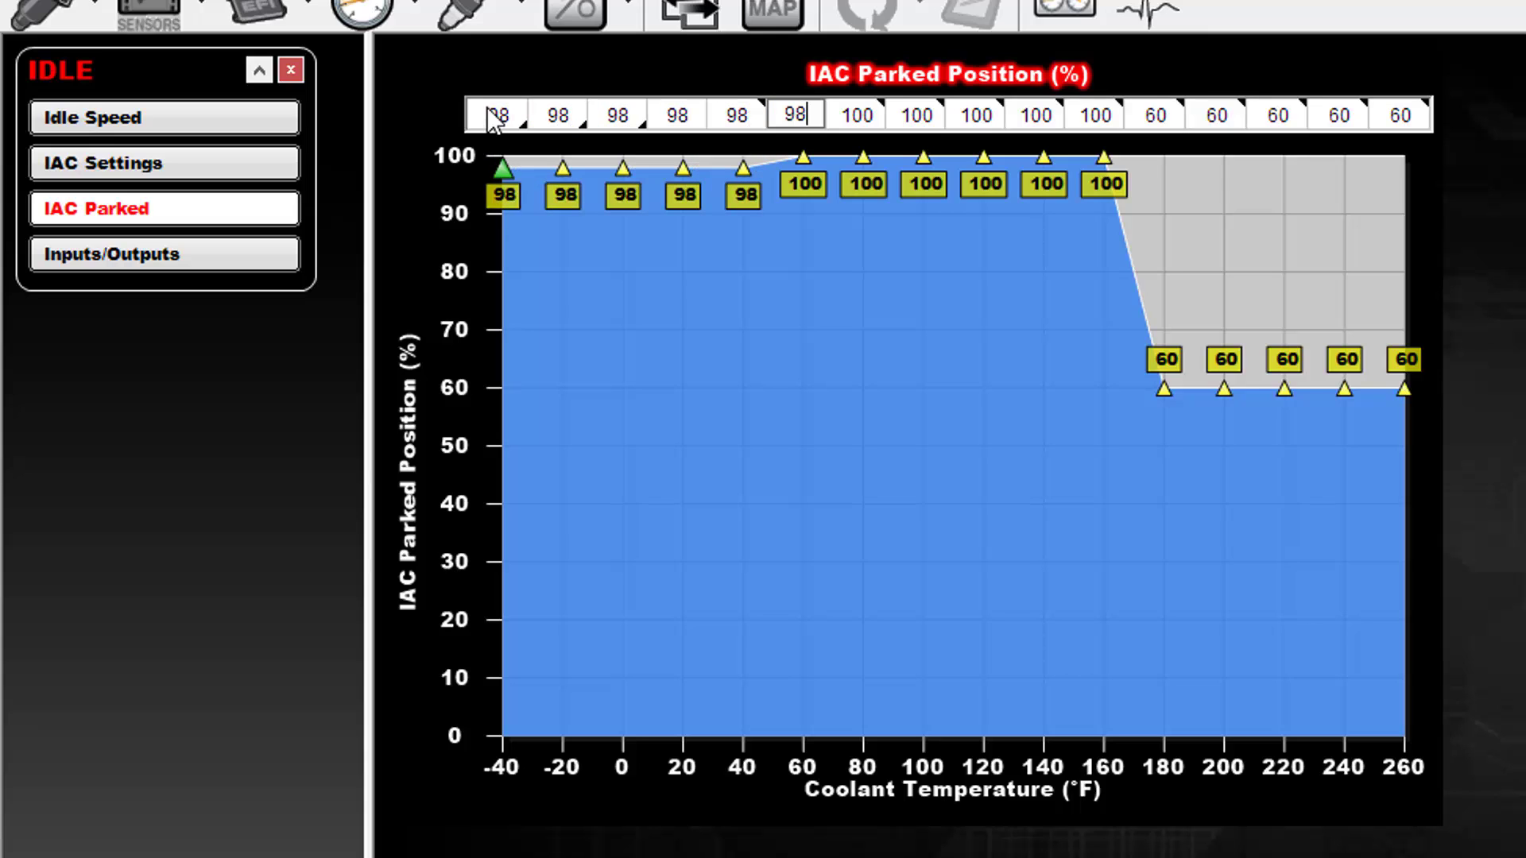
{"action": "type", "text": "\t98\t98\t98\t98\t98"}
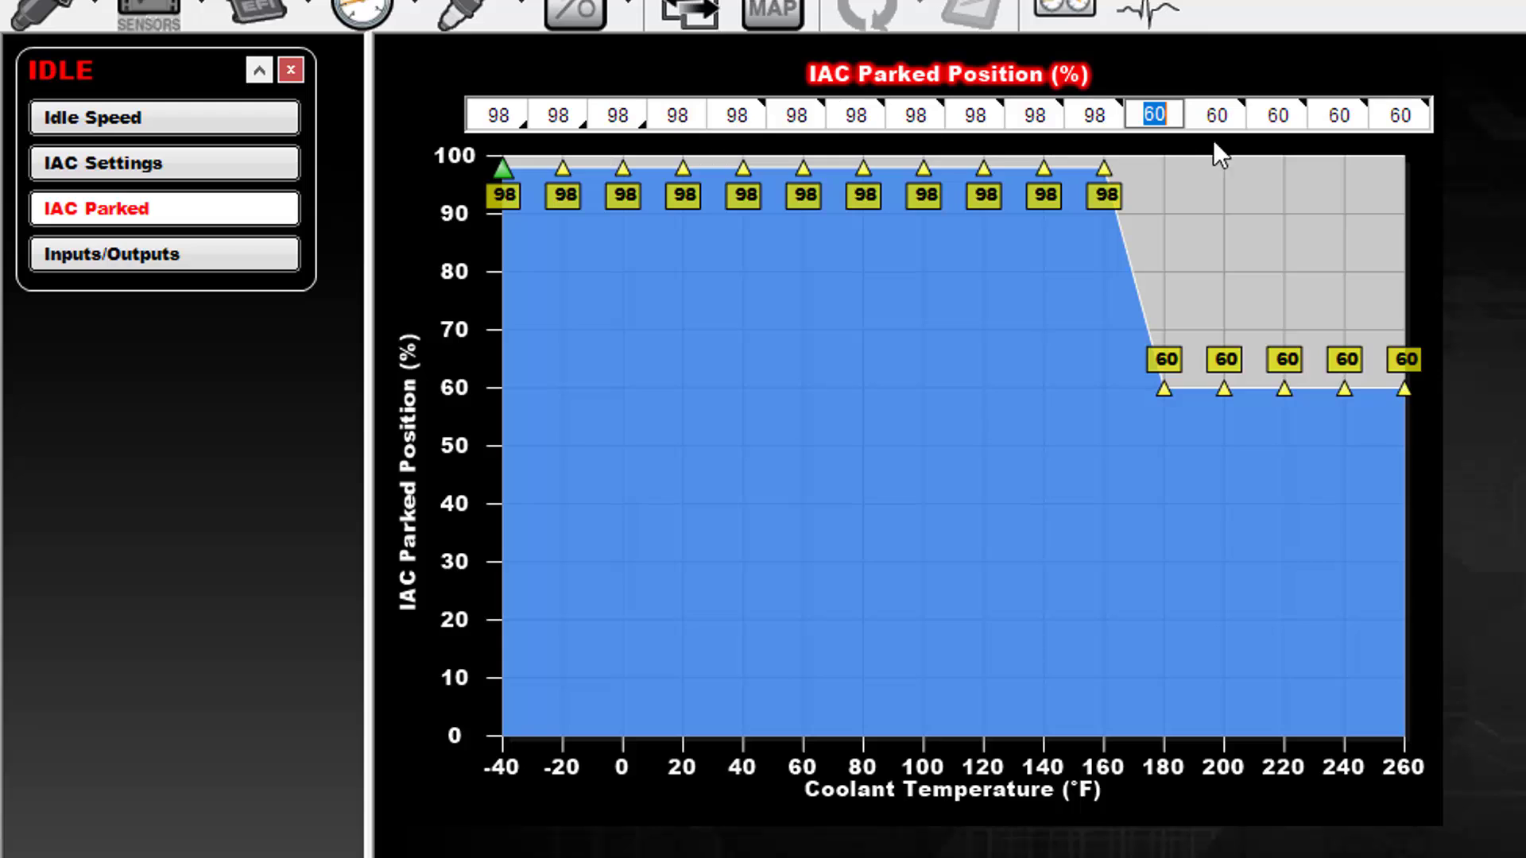
- Return to Binary Editor and select an entry in the ISC Crank Duty Cycle DEG F@START column
{"action": "key", "text": "alt+Tab"}
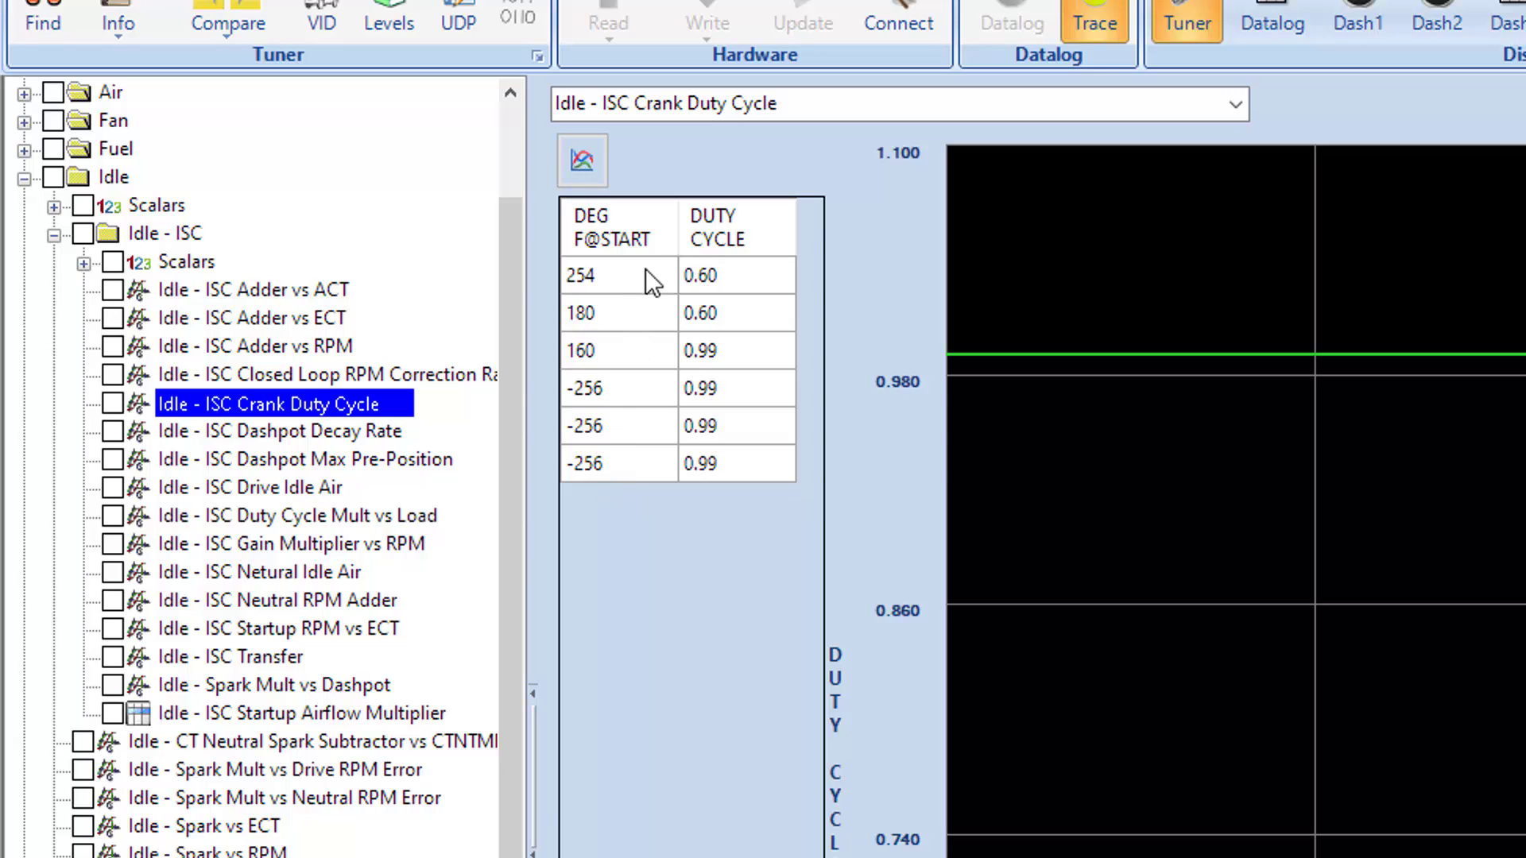
{"action": "left_click", "coordinate": [612, 426]}
- Lower the parked position to 80% at 160°F, 91% at 140°F and 96% at 120°F
{"action": "key", "text": "shift+Up"}
{"action": "key", "text": "shift+Up"}
{"action": "key", "text": "shift+Up"}
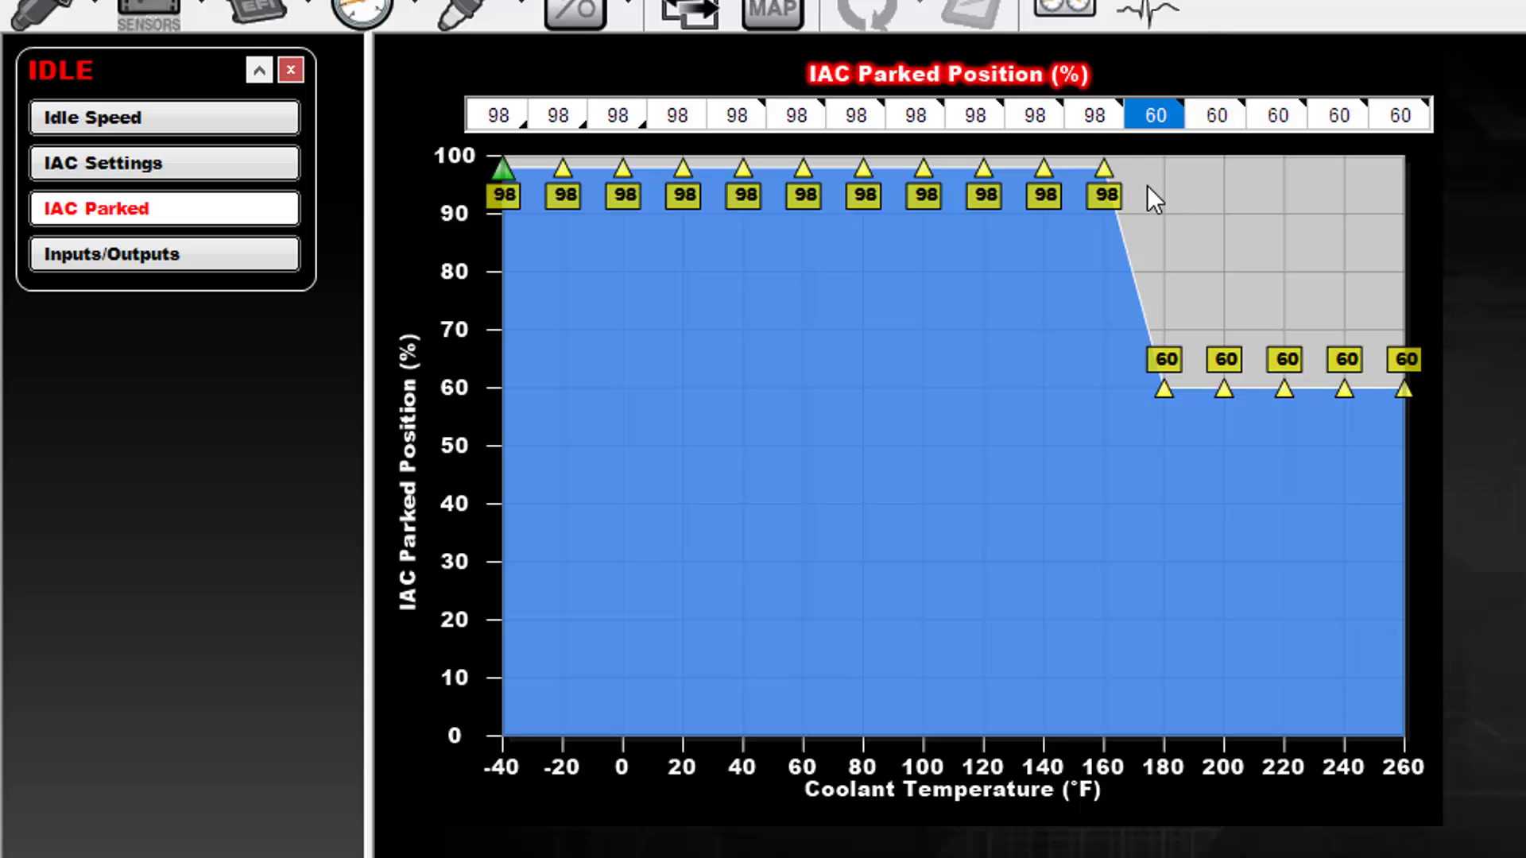
{"action": "left_click", "coordinate": [1082, 118]}
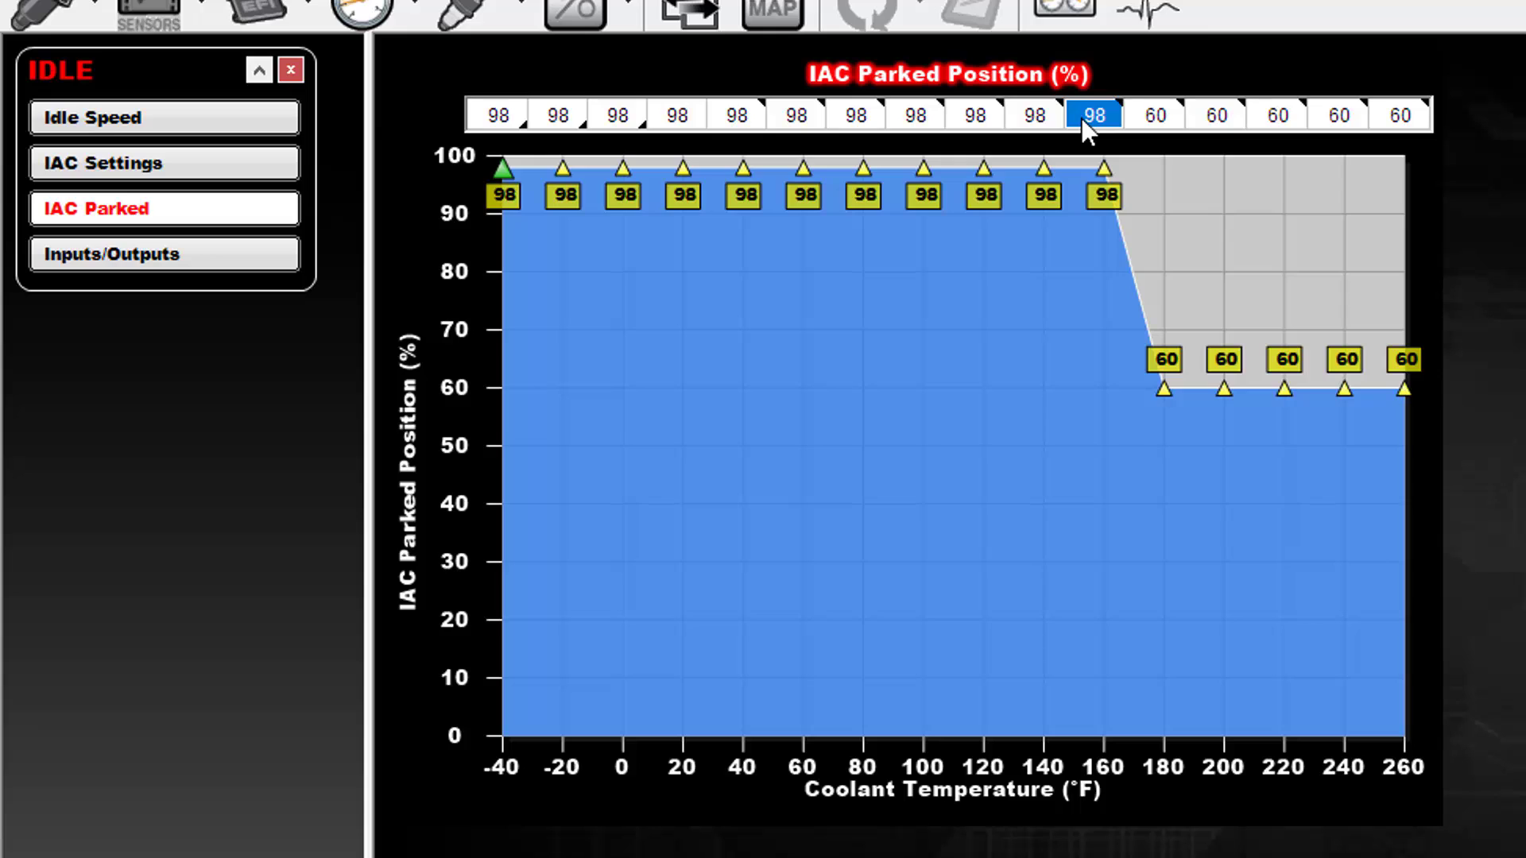
{"action": "key", "text": "minus"}
{"action": "key", "text": "minus"}
{"action": "key", "text": "minus"}
{"action": "key", "text": "minus"}
{"action": "key", "text": "minus"}
{"action": "key", "text": "minus"}
{"action": "key", "text": "minus"}
{"action": "key", "text": "minus"}
{"action": "key", "text": "minus"}
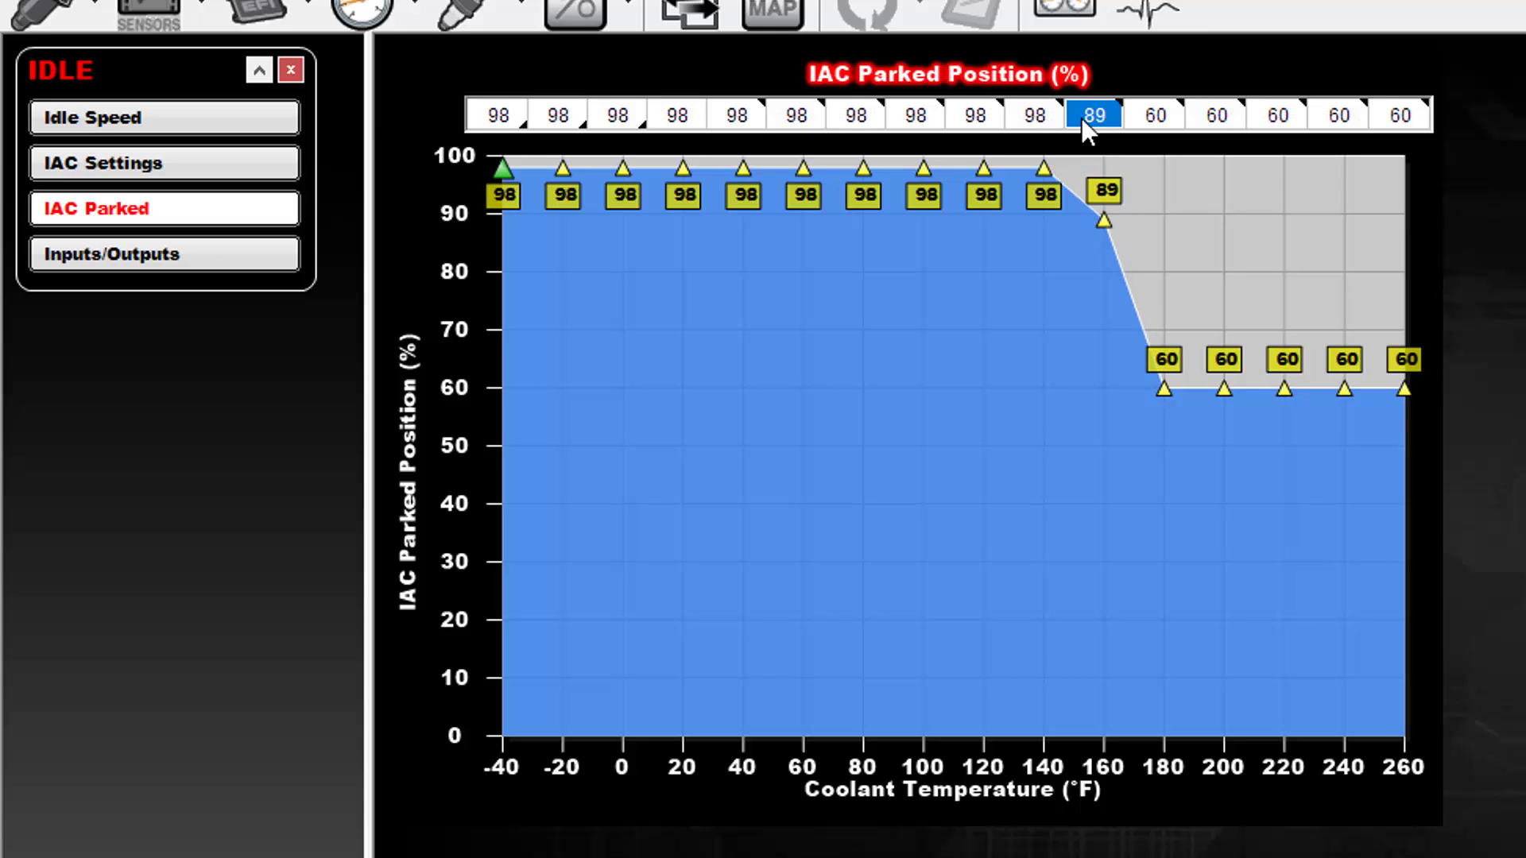
{"action": "key", "text": "minus"}
{"action": "key", "text": "minus"}
{"action": "key", "text": "minus"}
{"action": "key", "text": "minus"}
{"action": "key", "text": "minus"}
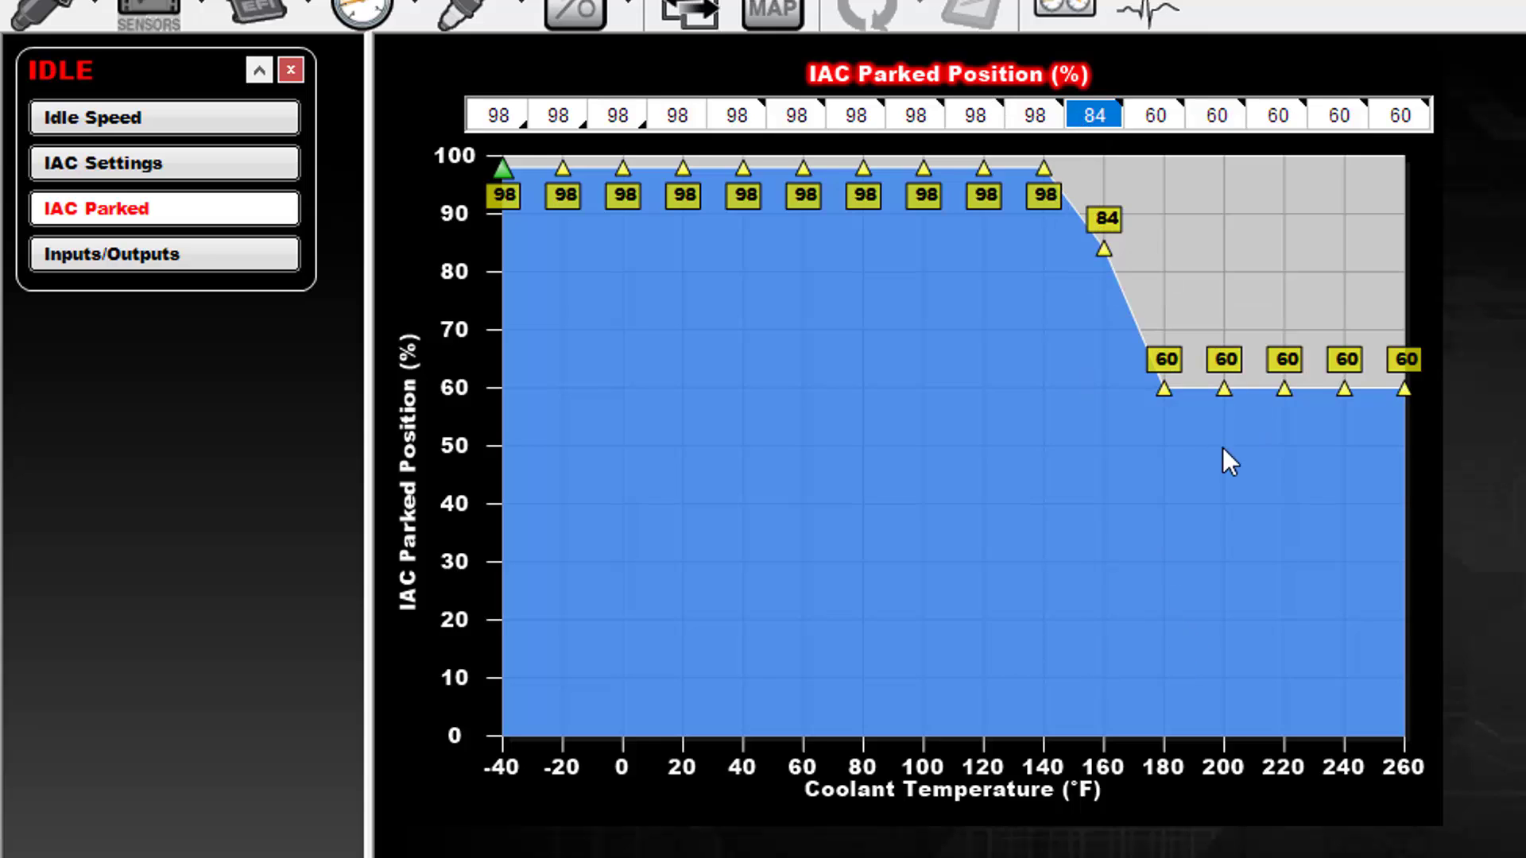
{"action": "key", "text": "minus"}
{"action": "key", "text": "minus"}
{"action": "key", "text": "minus"}
{"action": "key", "text": "minus"}
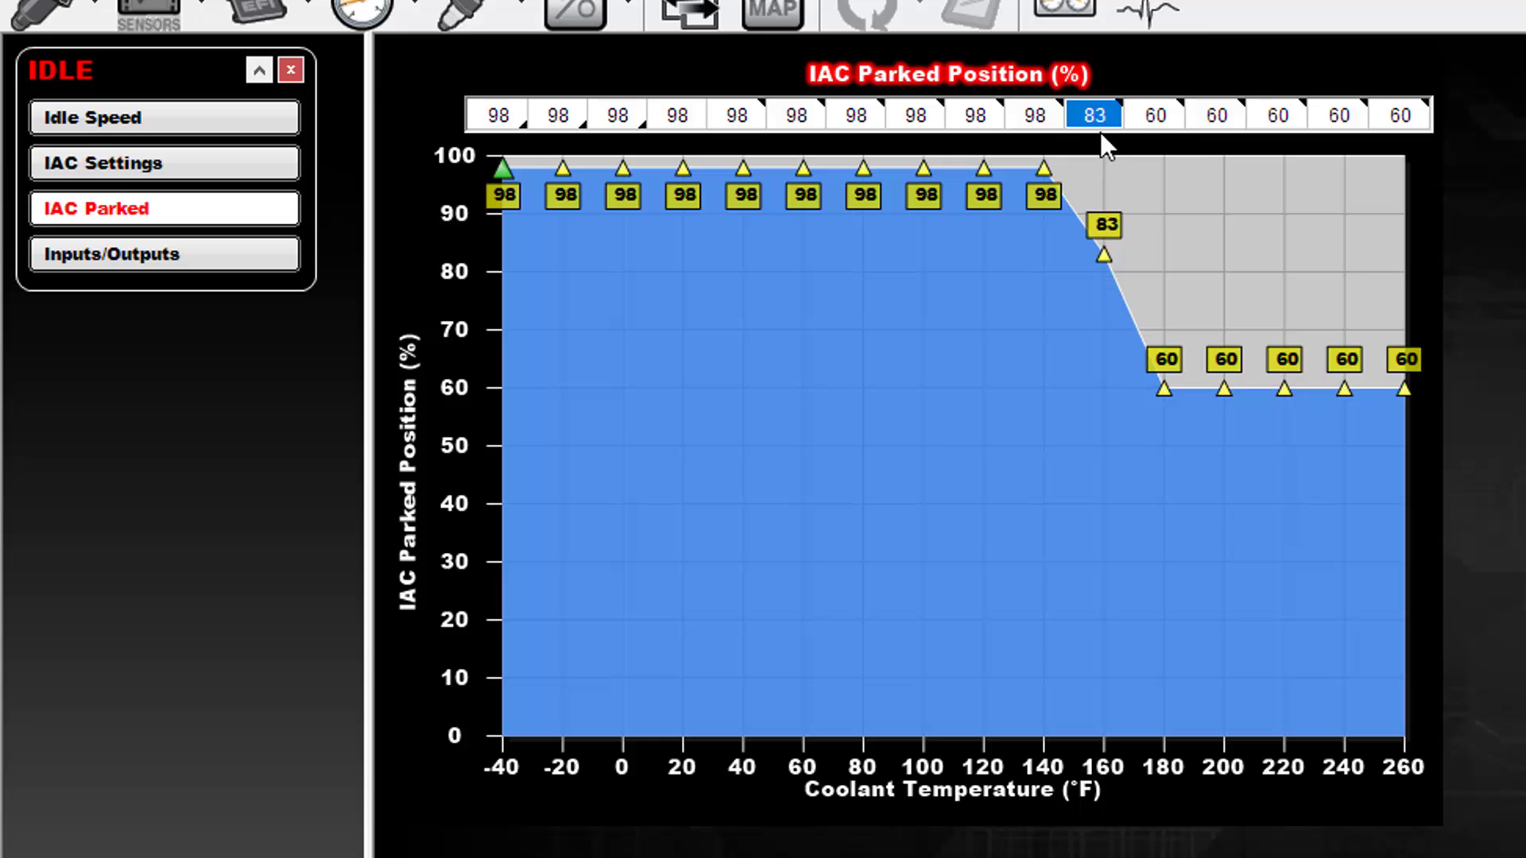
{"action": "key", "text": "Left"}
{"action": "key", "text": "minus"}
{"action": "key", "text": "minus"}
{"action": "key", "text": "minus"}
{"action": "key", "text": "minus"}
{"action": "key", "text": "minus"}
{"action": "key", "text": "minus"}
{"action": "key", "text": "minus"}
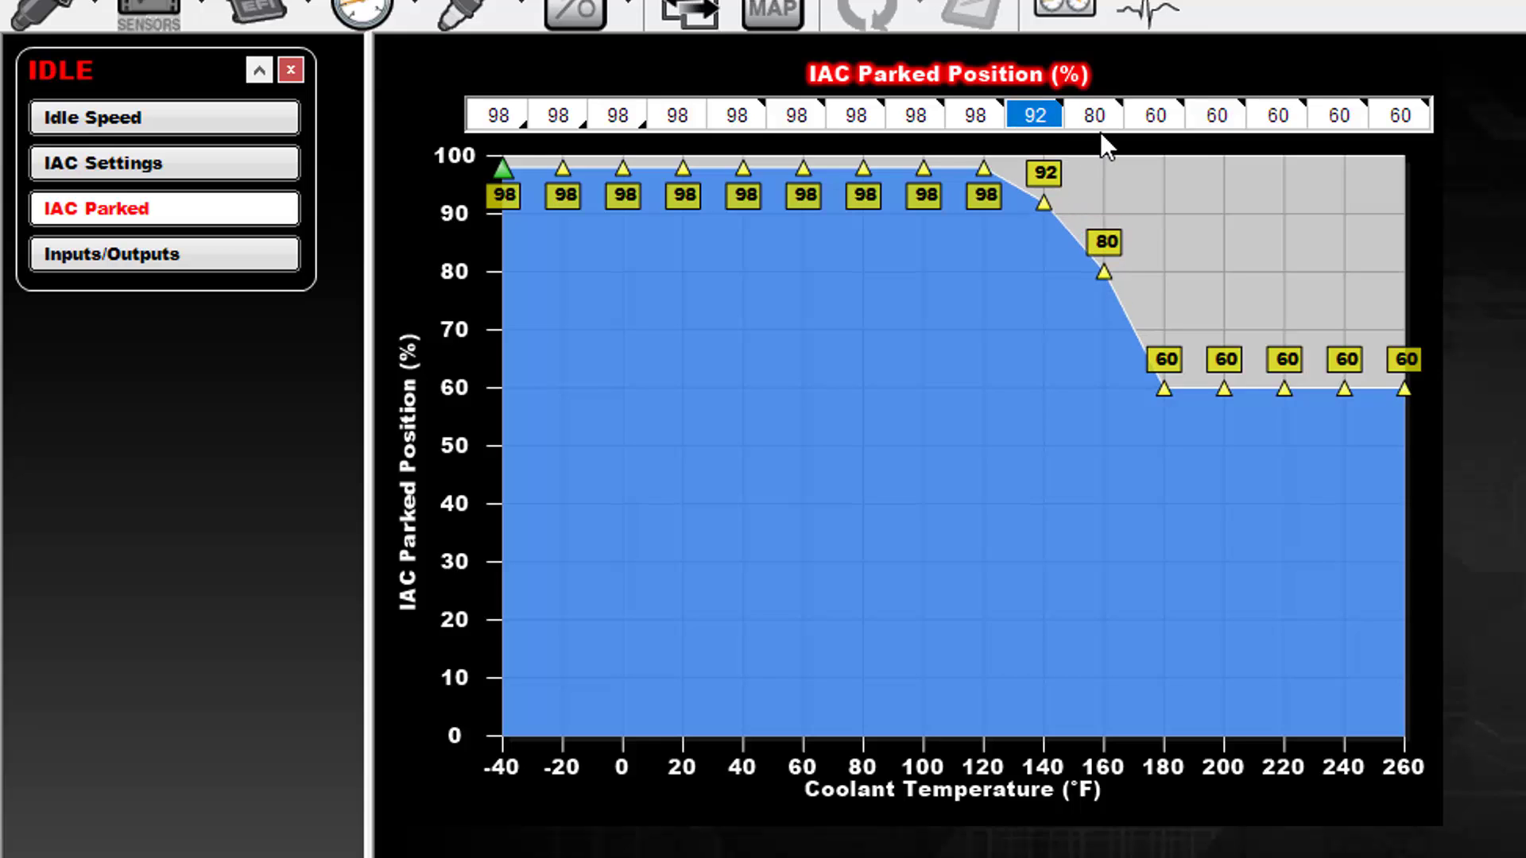
{"action": "key", "text": "Left"}
{"action": "key", "text": "minus"}
{"action": "key", "text": "minus"}
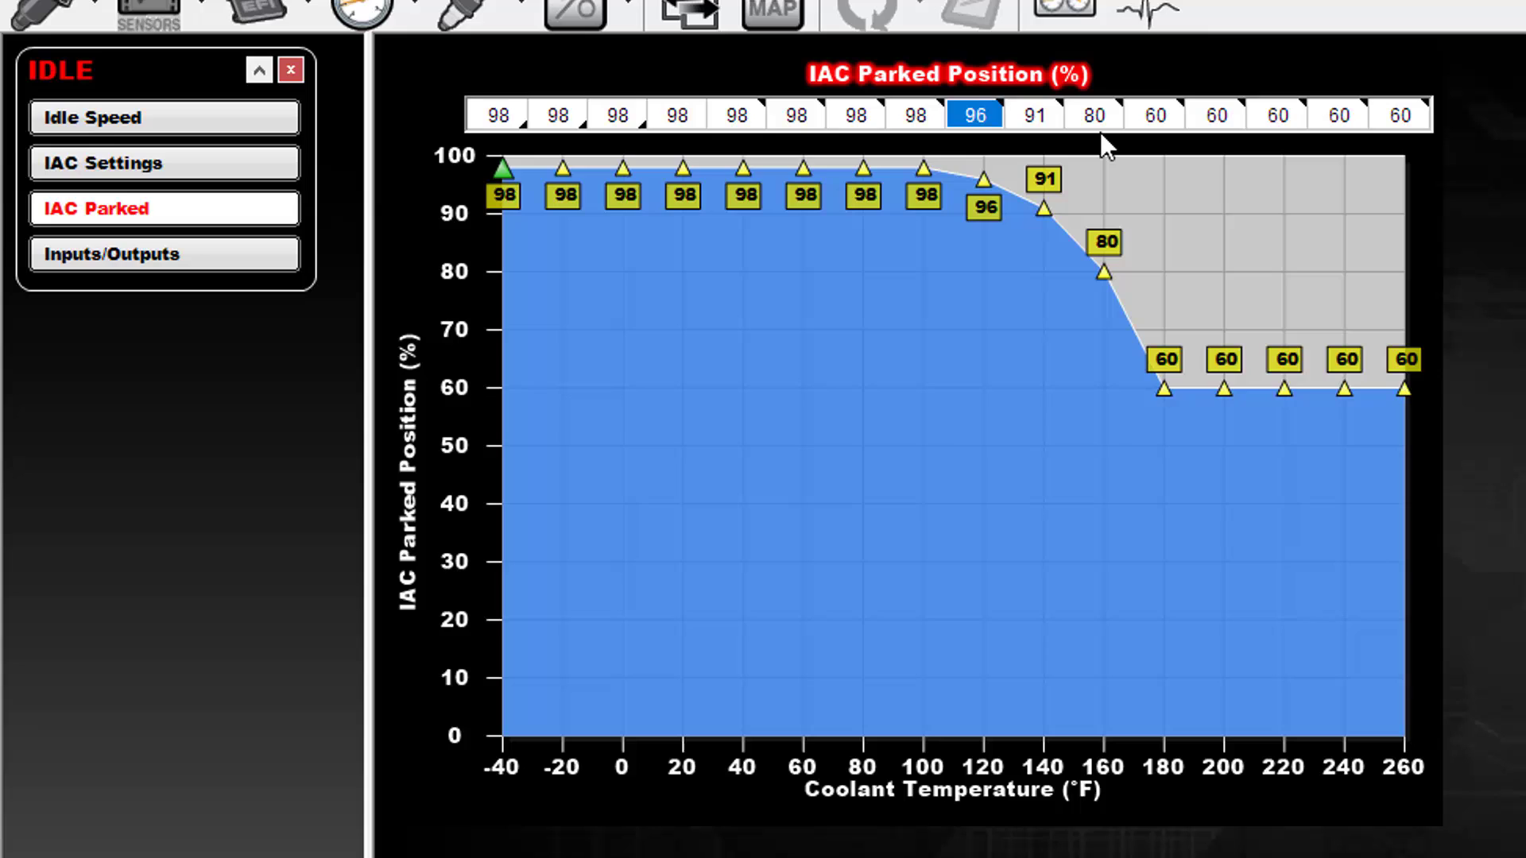
{"action": "key", "text": "Left"}
- Refine the taper to 97, 95, 89, 79% for 100–160°F and set 180°F to 64%
{"action": "key", "text": "minus"}
{"action": "key", "text": "Right"}
{"action": "key", "text": "minus"}
{"action": "key", "text": "Right"}
{"action": "key", "text": "minus"}
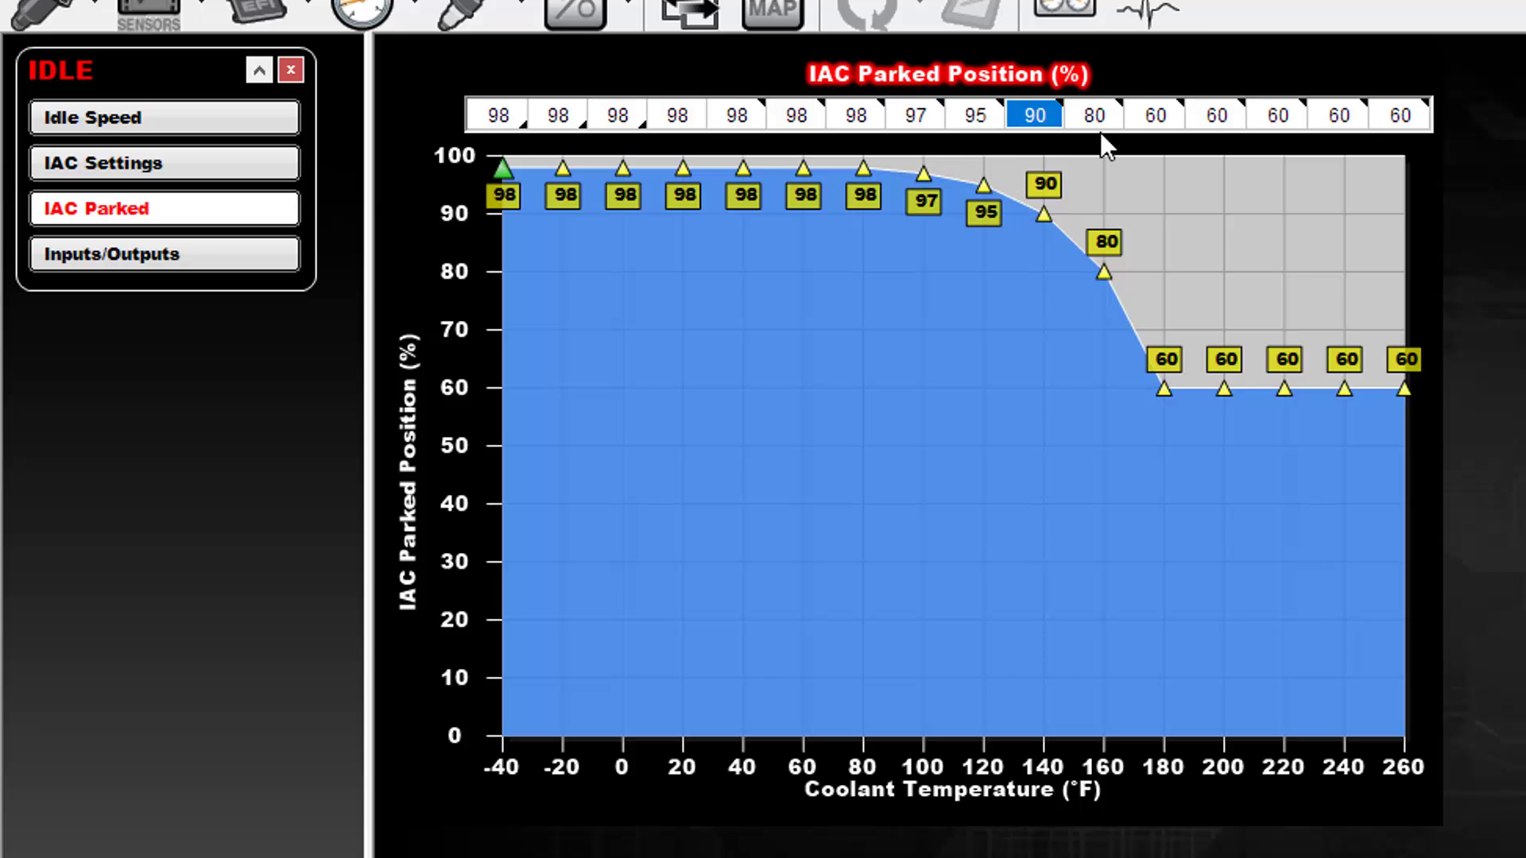
{"action": "key", "text": "minus"}
{"action": "key", "text": "Right"}
{"action": "key", "text": "minus"}
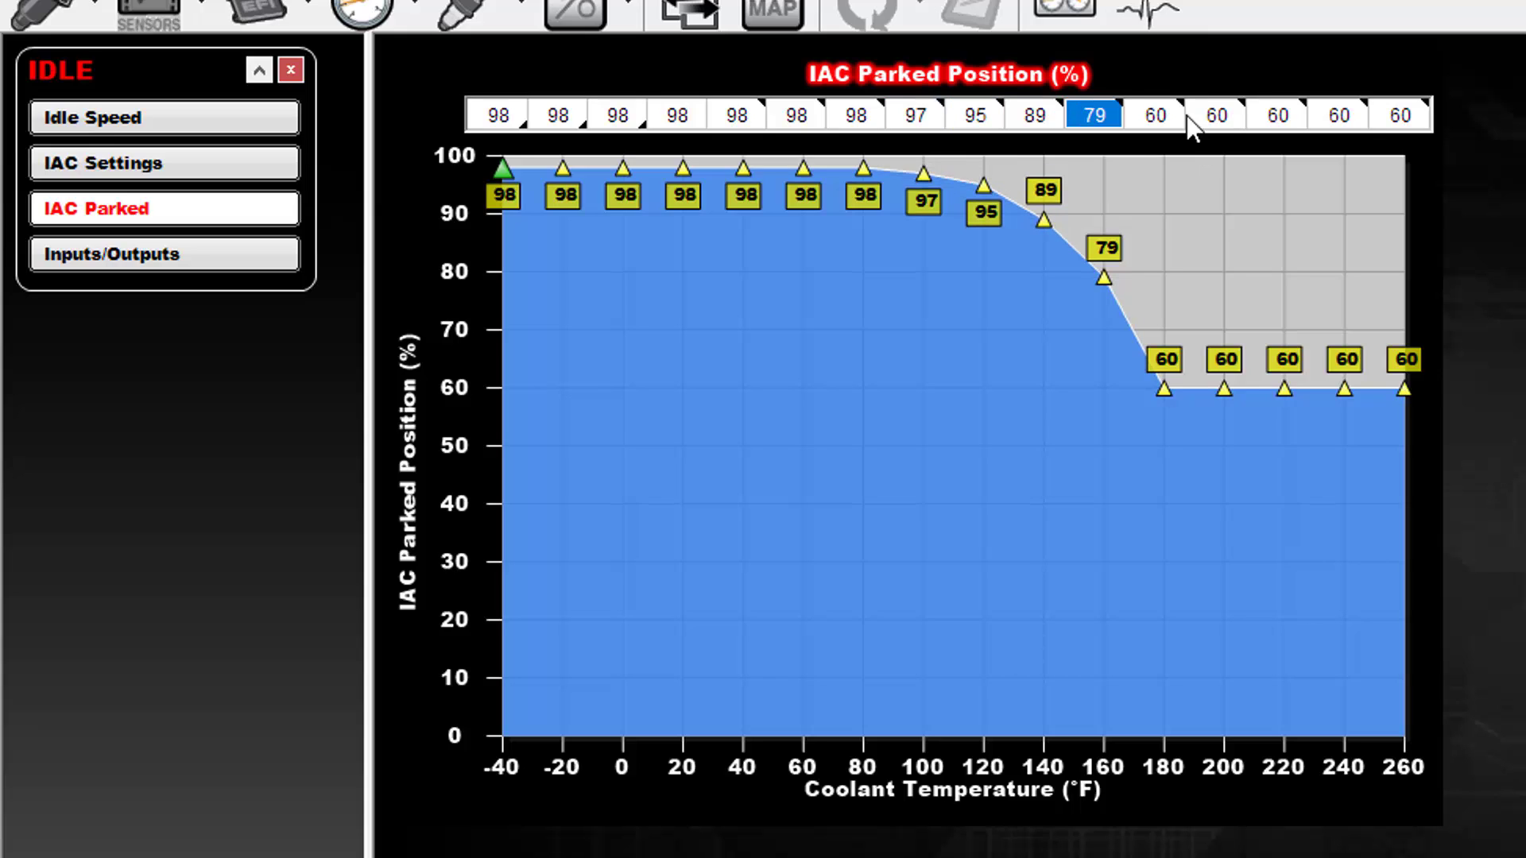
{"action": "key", "text": "Right"}
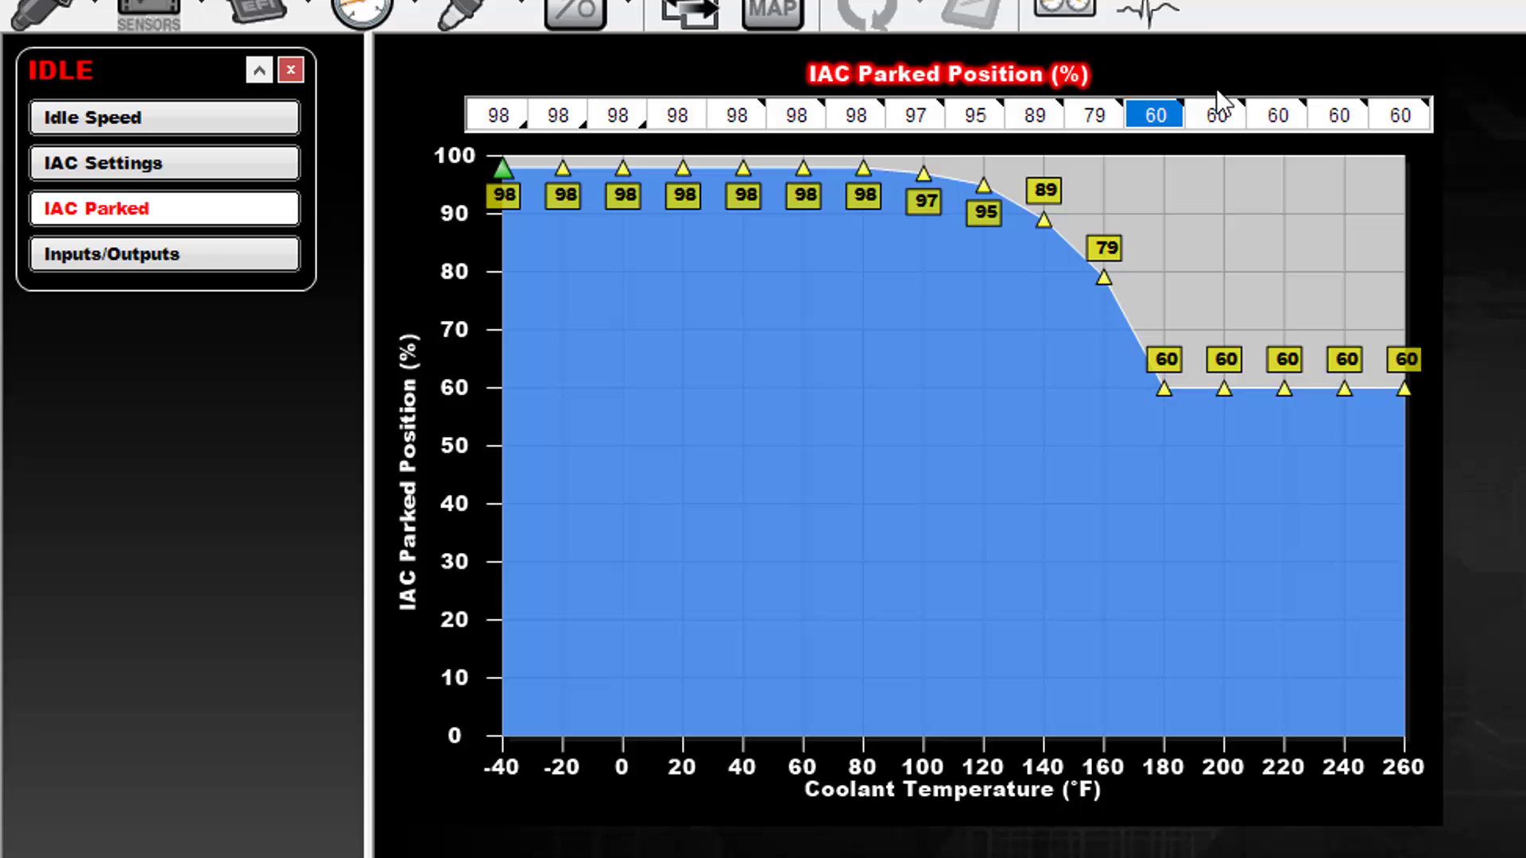
{"action": "key", "text": "plus"}
{"action": "key", "text": "plus"}
{"action": "key", "text": "plus"}
{"action": "key", "text": "plus"}
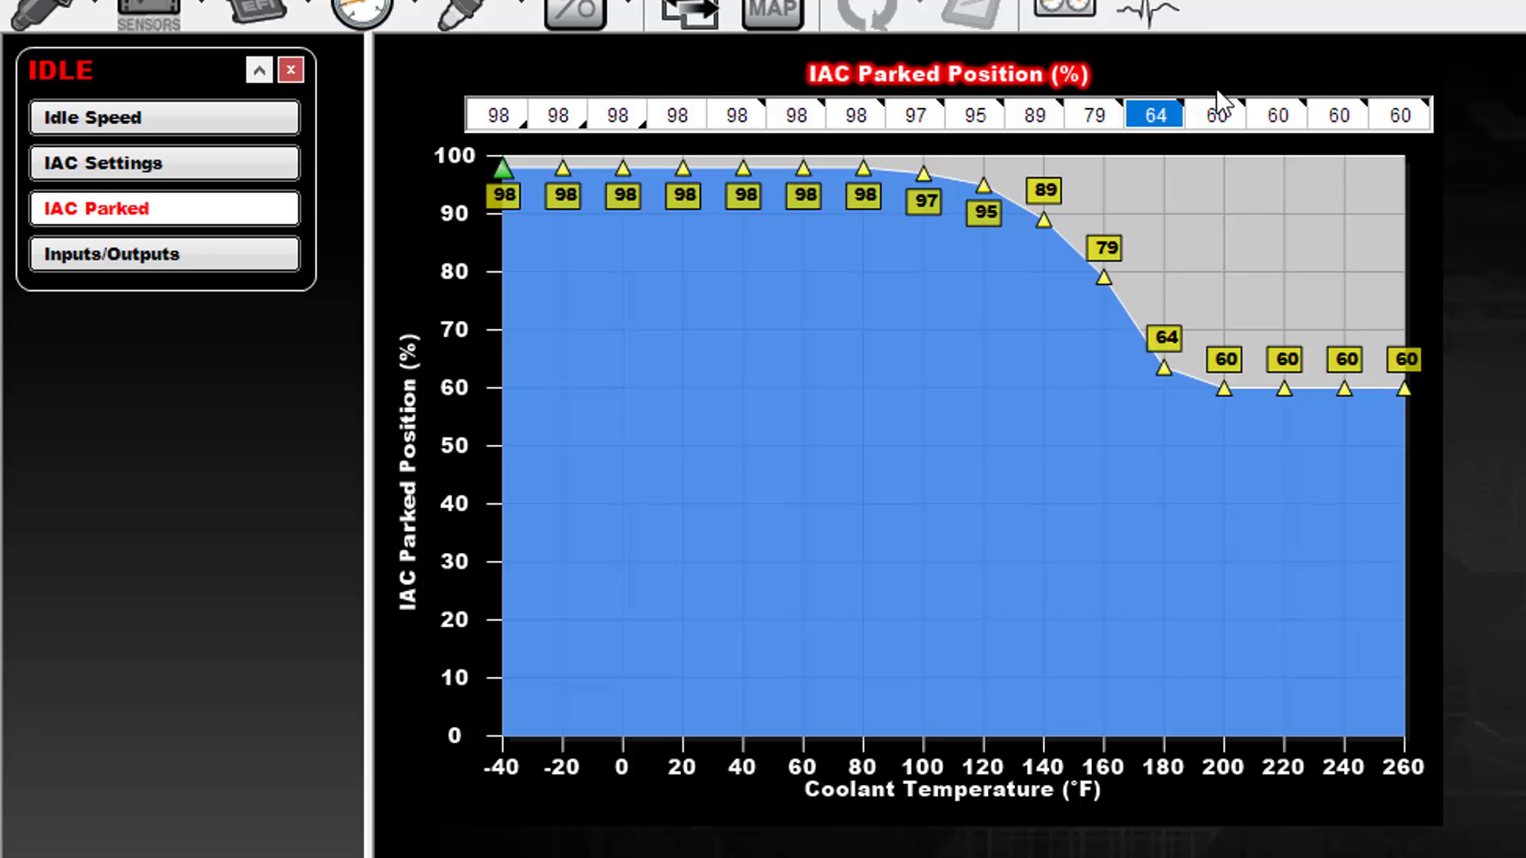
{"action": "key", "text": "plus"}
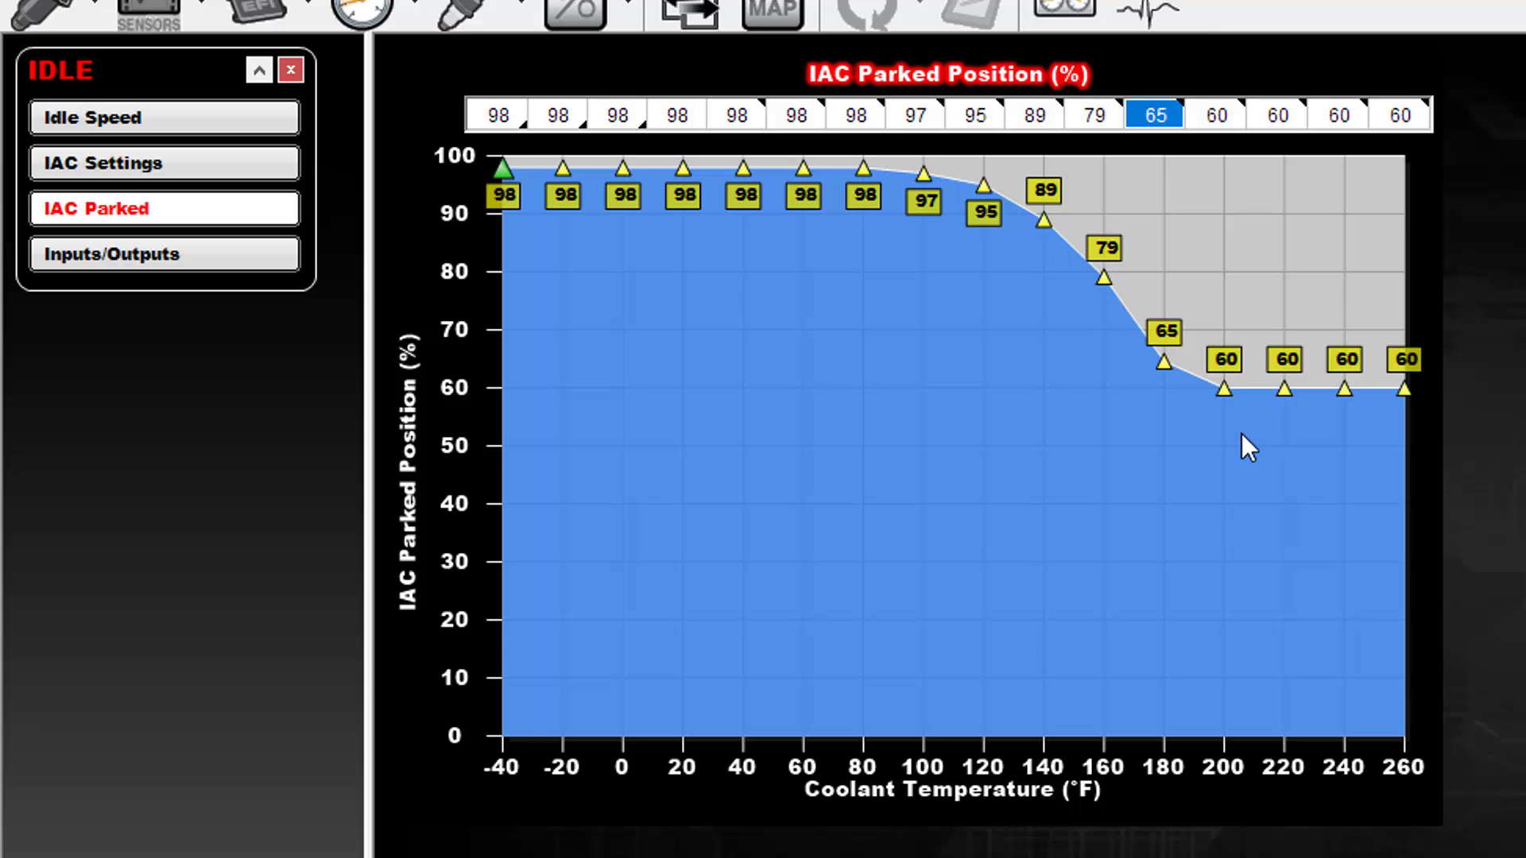
- On the IAC Settings page, raise the Startup IAC Hold Time to 9.2 sec, leaving Decay Time at 4.0 sec
{"action": "left_click", "coordinate": [196, 164]}
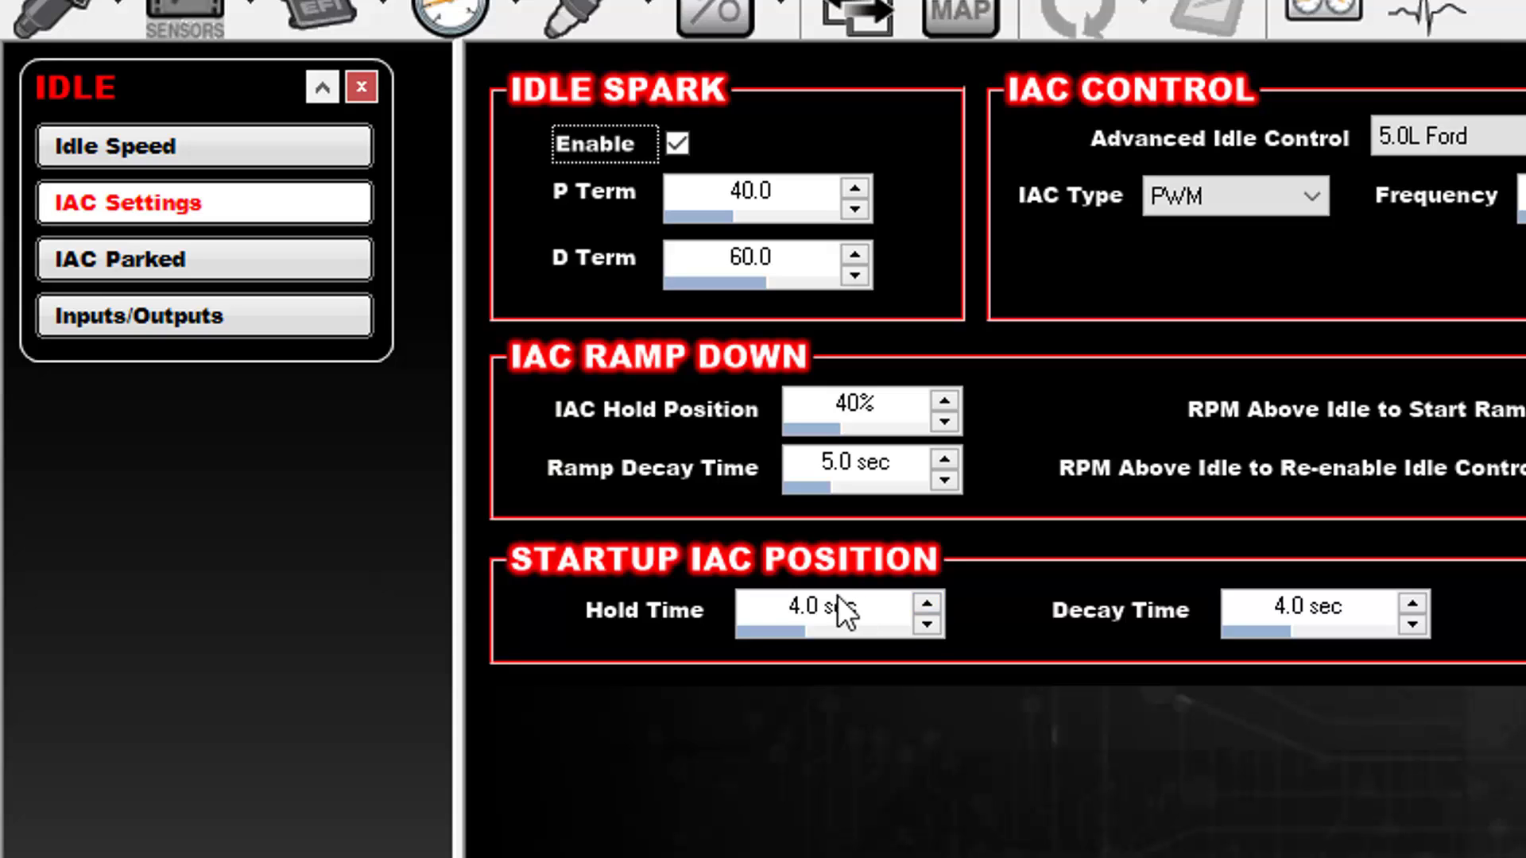
{"action": "left_click", "coordinate": [928, 602]}
{"action": "left_click", "coordinate": [928, 601]}
{"action": "left_click", "coordinate": [928, 602]}
{"action": "left_click", "coordinate": [928, 602]}
{"action": "left_click_drag", "start_coordinate": [927, 601], "coordinate": [928, 602]}
{"action": "left_click", "coordinate": [927, 601]}
{"action": "left_click", "coordinate": [928, 602]}
{"action": "left_click", "coordinate": [927, 601]}
{"action": "left_click", "coordinate": [927, 602]}
{"action": "left_click", "coordinate": [928, 602]}
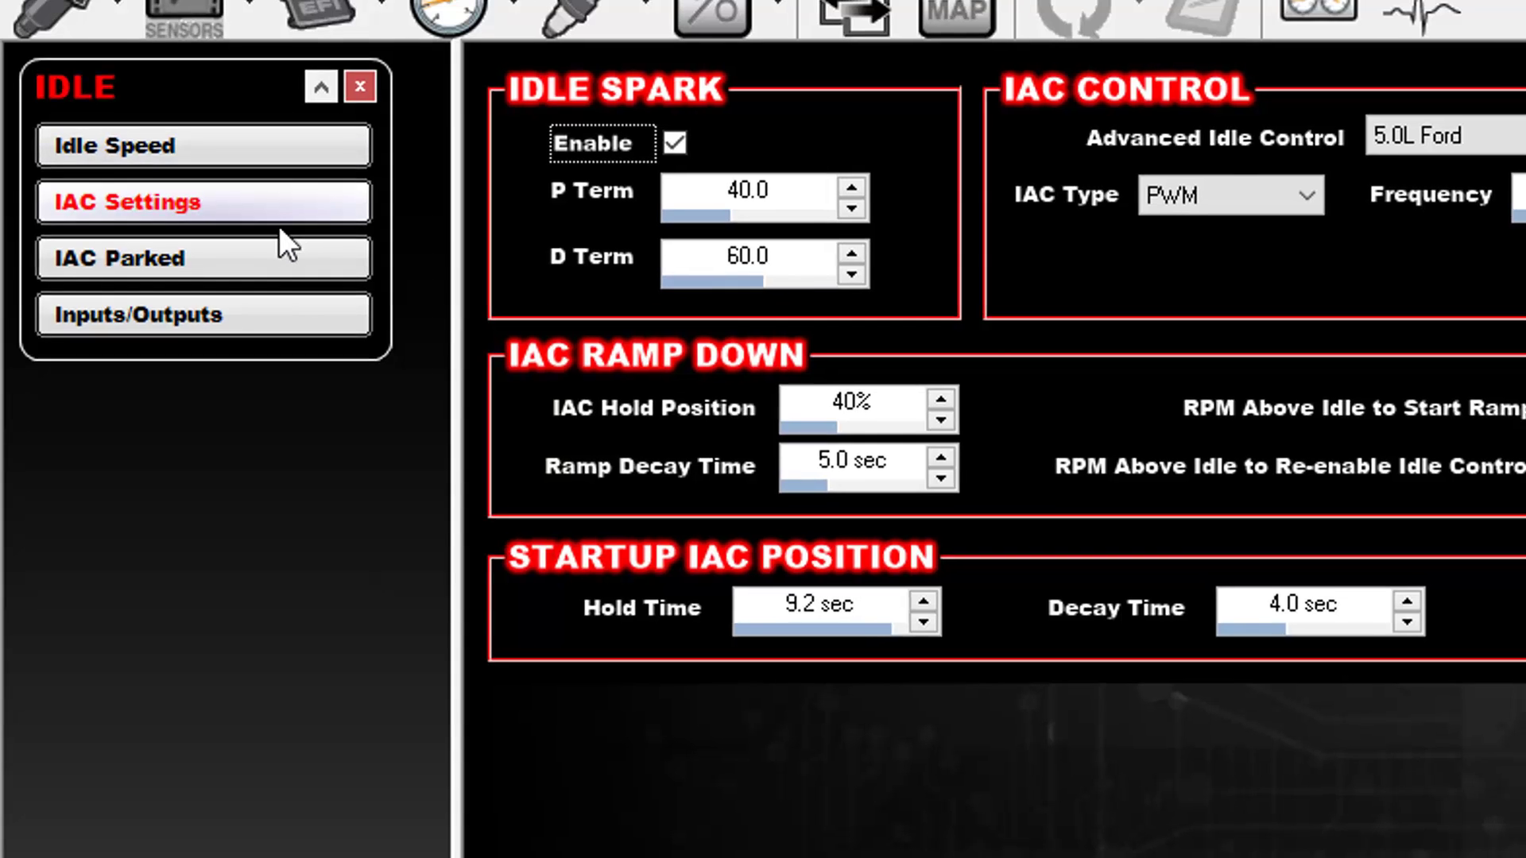
- Show the IAC Parked Position curve again, tapering from 98% cold to 60% from 200°F
{"action": "left_click", "coordinate": [282, 260]}
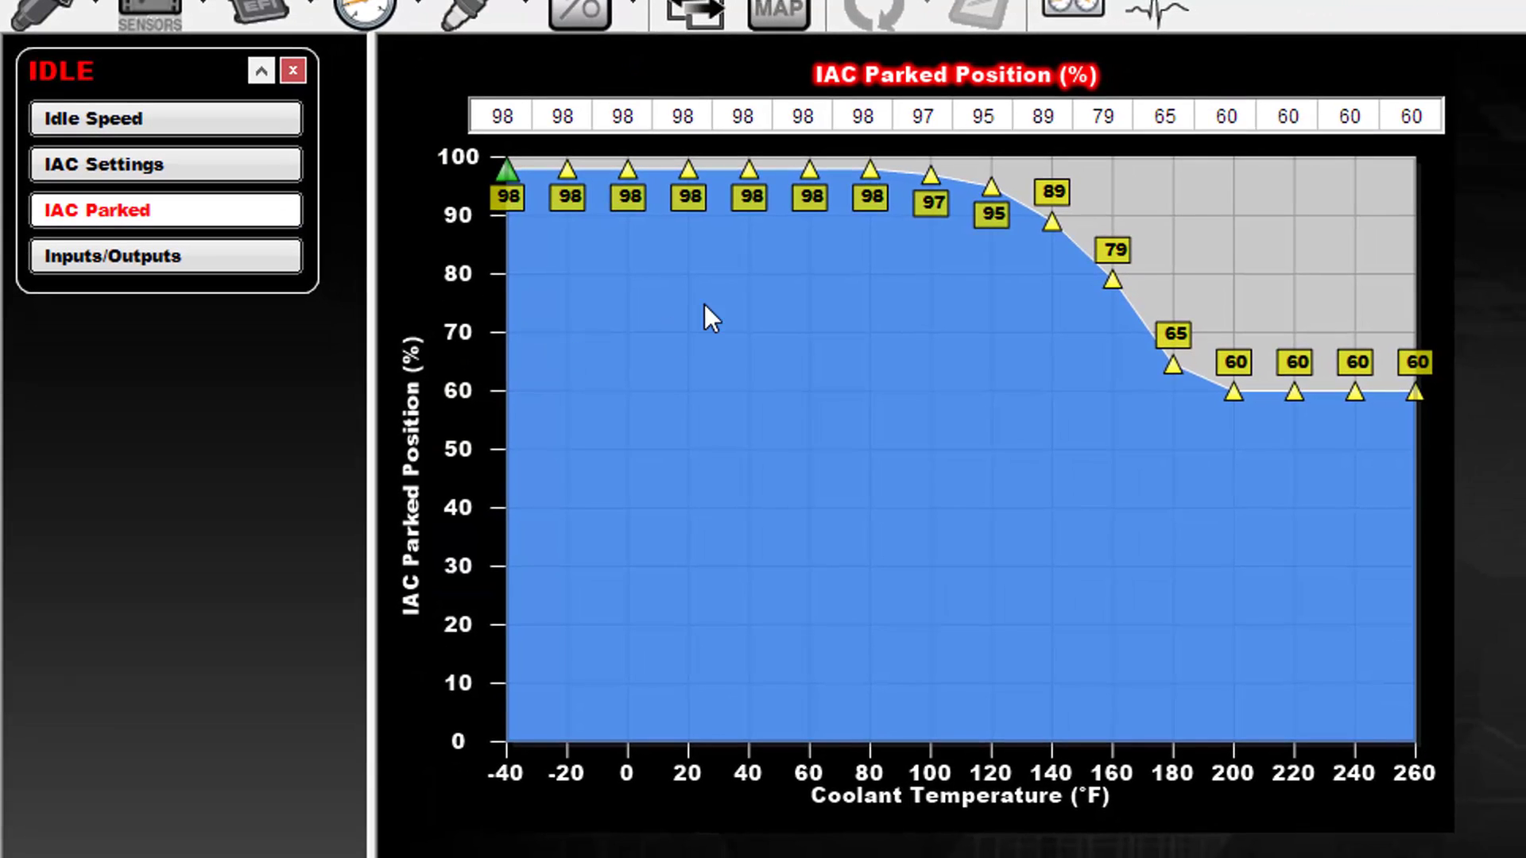